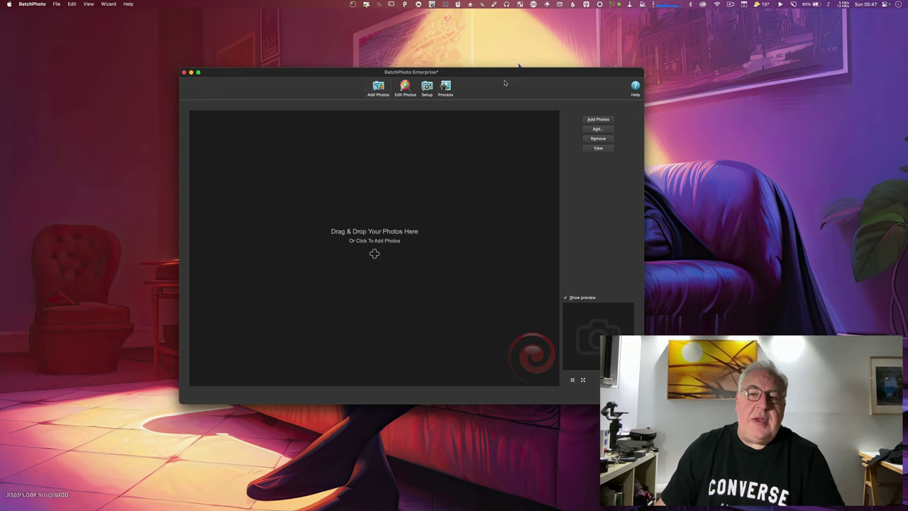
Bring up the folder-watch Monitor window from the helper menu, then dismiss it.
{"action": "left_click_drag", "start_coordinate": [506, 83], "coordinate": [516, 80]}
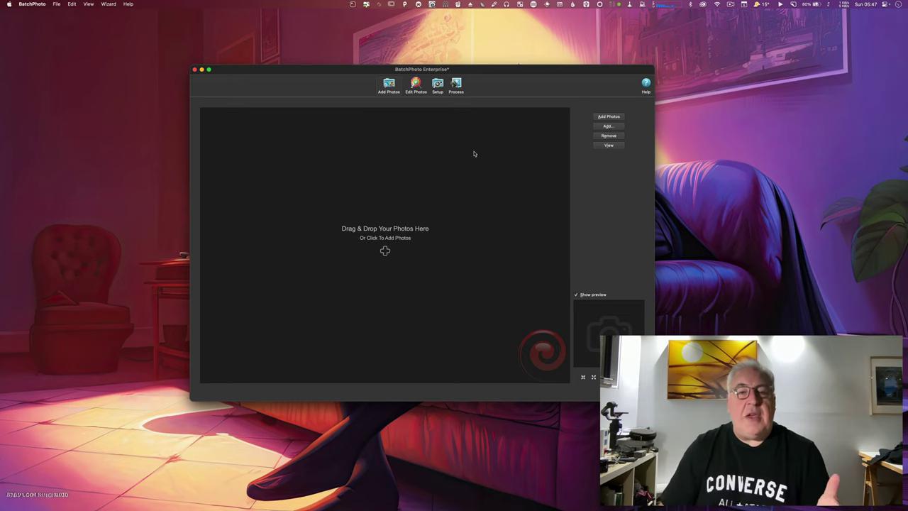
{"action": "left_click", "coordinate": [432, 4]}
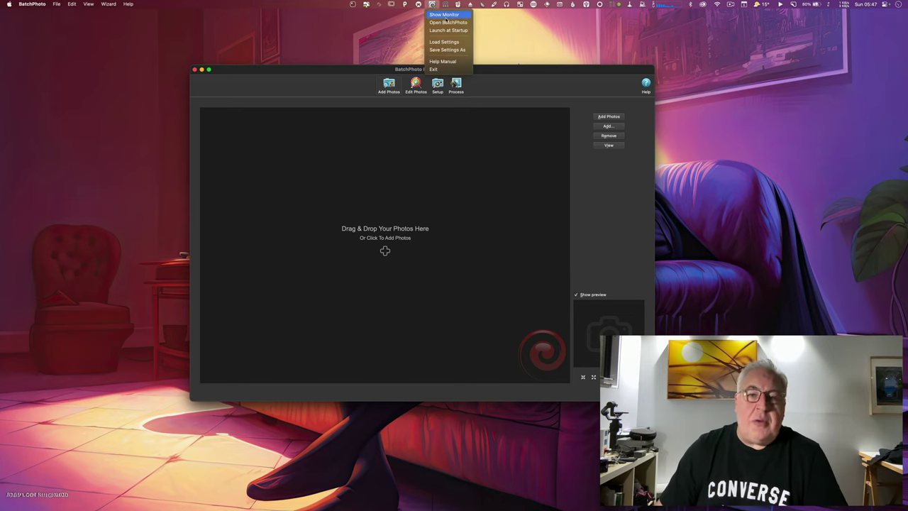
{"action": "left_click", "coordinate": [447, 14]}
{"action": "left_click_drag", "start_coordinate": [450, 195], "coordinate": [598, 162]}
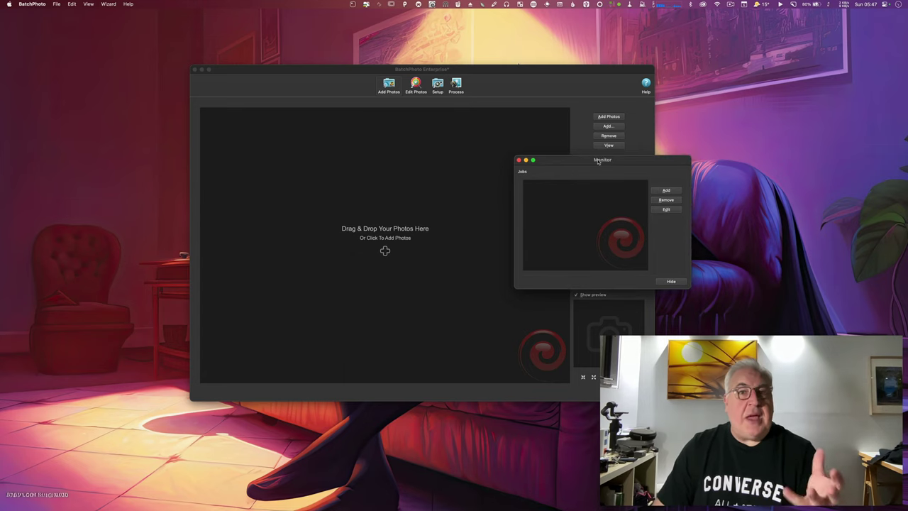
{"action": "left_click", "coordinate": [537, 229]}
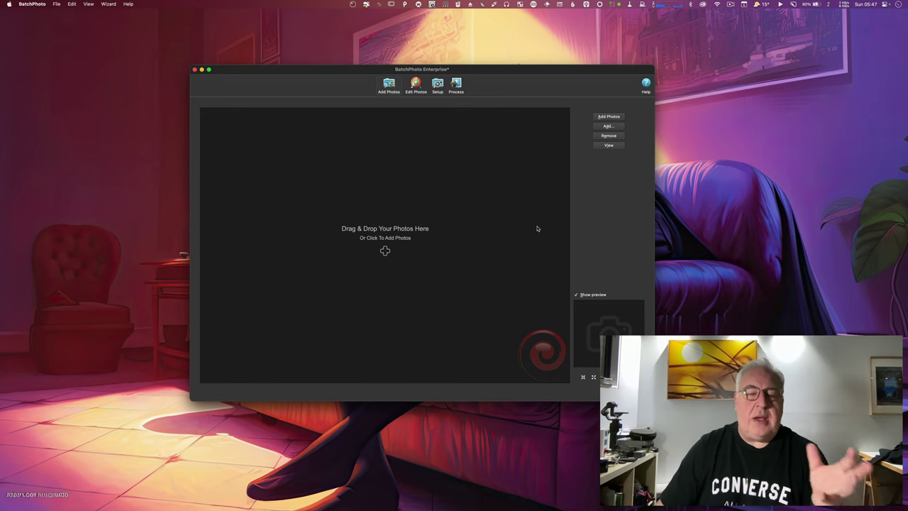
Load the ten photos 0J1A4062–0J1A4071.CR2 and switch to Edit Photos.
{"action": "left_click", "coordinate": [390, 238]}
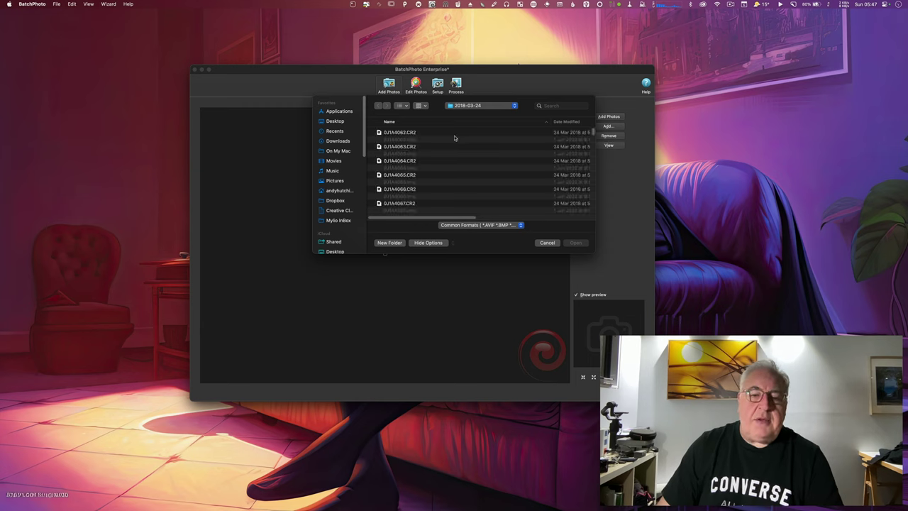
{"action": "left_click", "coordinate": [417, 132]}
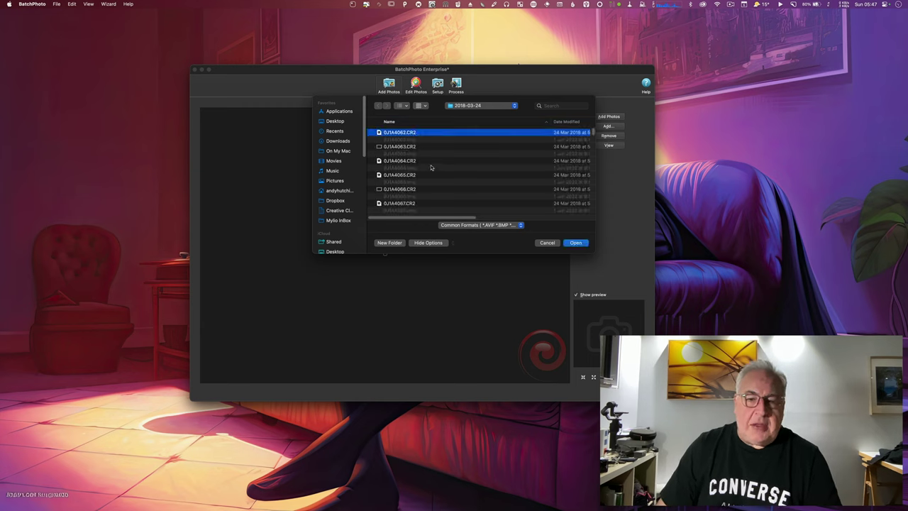
{"action": "left_click", "coordinate": [433, 147], "text": "shift"}
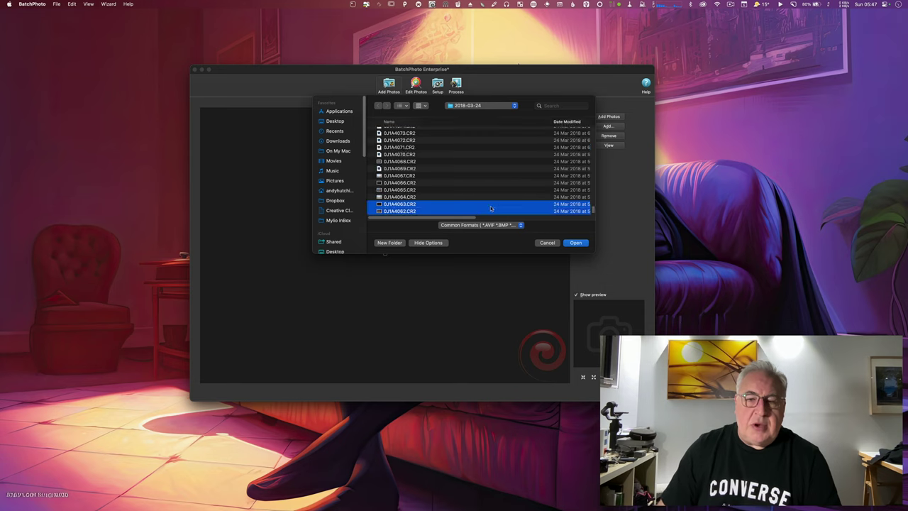
{"action": "left_click", "coordinate": [436, 149], "text": "shift"}
{"action": "left_click", "coordinate": [576, 243]}
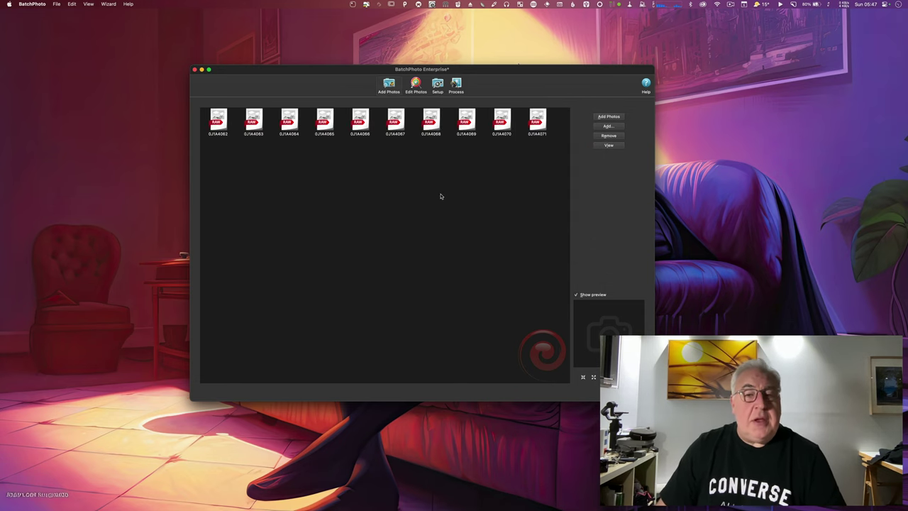
{"action": "mouse_move", "coordinate": [437, 145]}
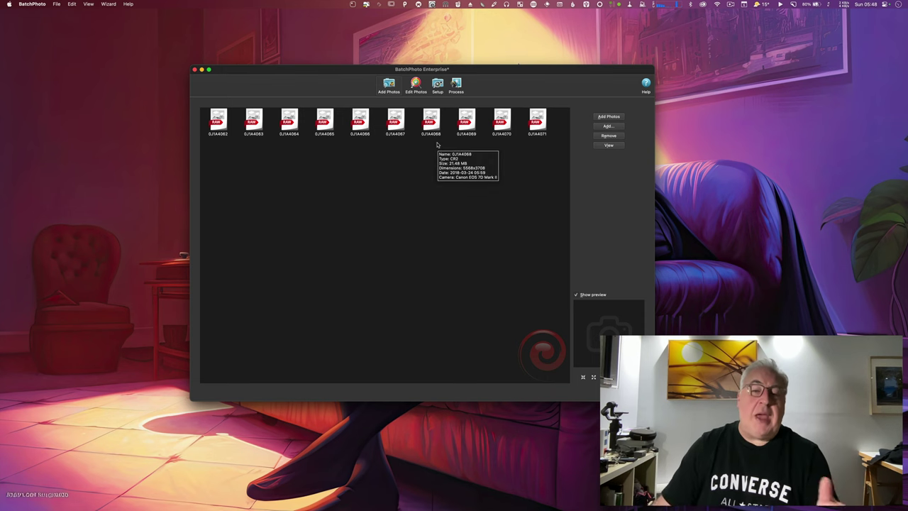
{"action": "left_click", "coordinate": [416, 85]}
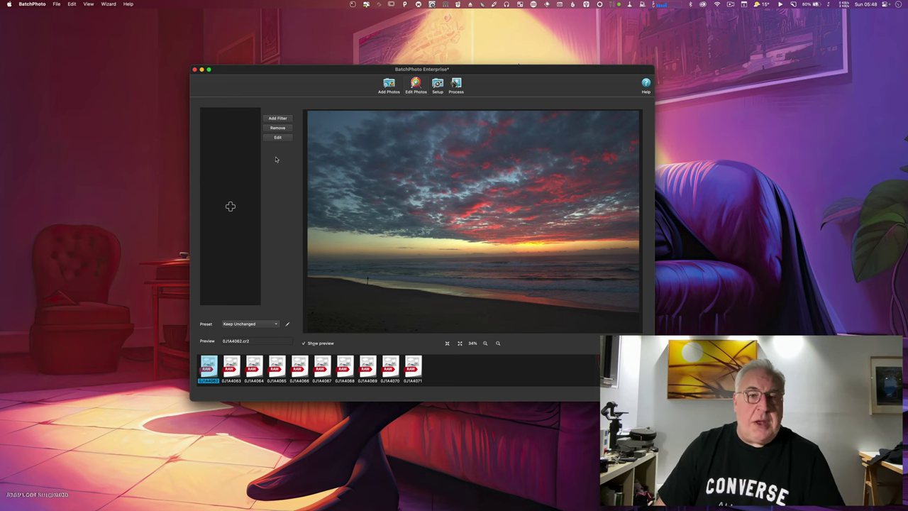
Browse the filter categories, then add the Annotate > Date filter to open its settings.
{"action": "left_click", "coordinate": [278, 118]}
{"action": "left_click", "coordinate": [339, 193]}
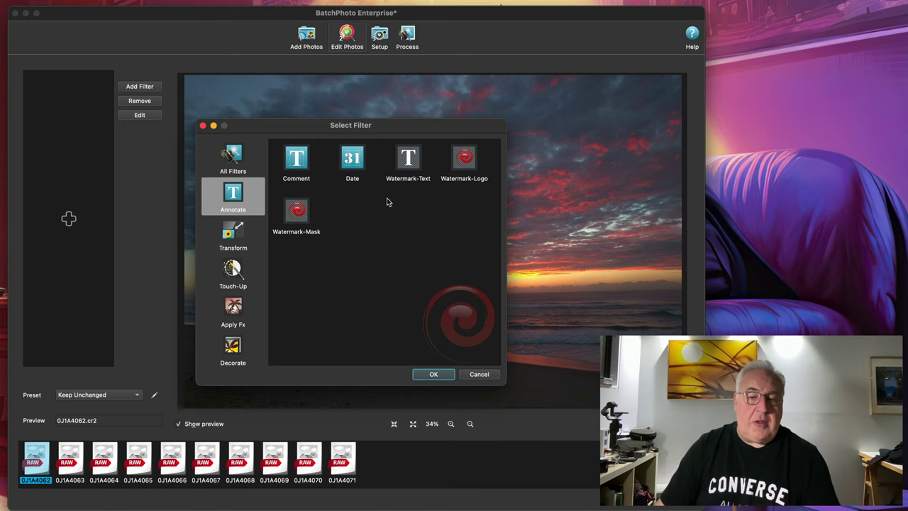
{"action": "left_click", "coordinate": [249, 234]}
{"action": "left_click", "coordinate": [249, 213]}
{"action": "left_click", "coordinate": [242, 239]}
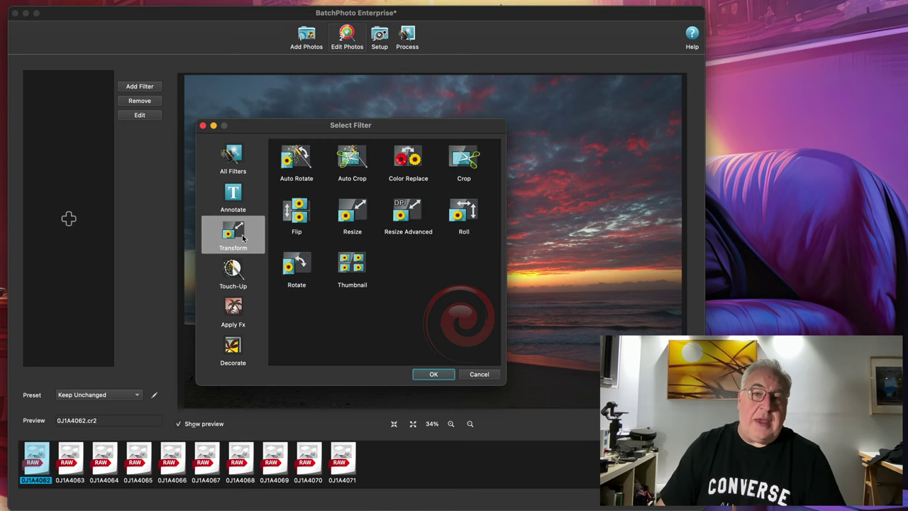
{"action": "left_click", "coordinate": [241, 274]}
{"action": "left_click", "coordinate": [235, 318]}
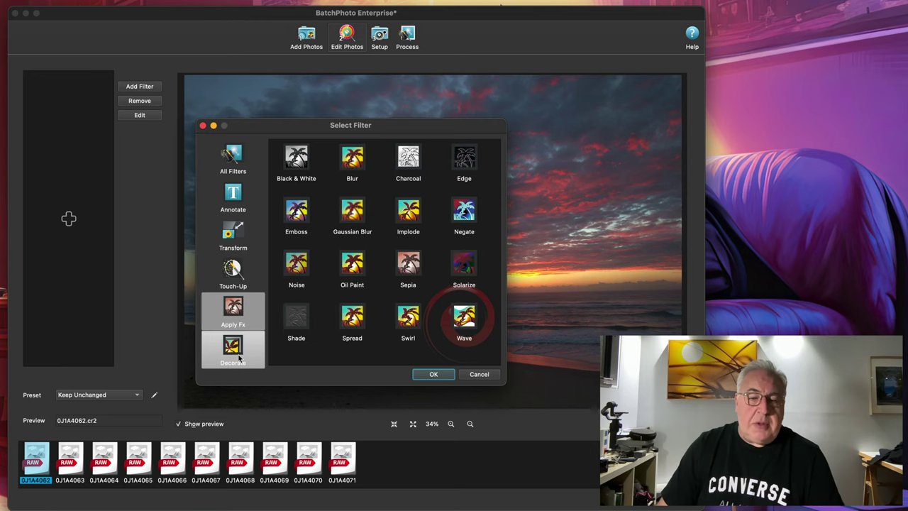
{"action": "left_click", "coordinate": [239, 348]}
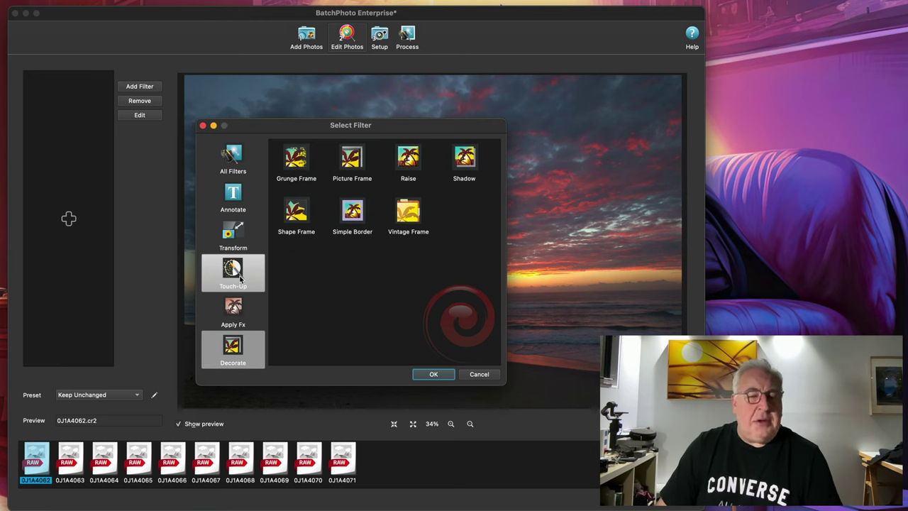
{"action": "left_click", "coordinate": [234, 198]}
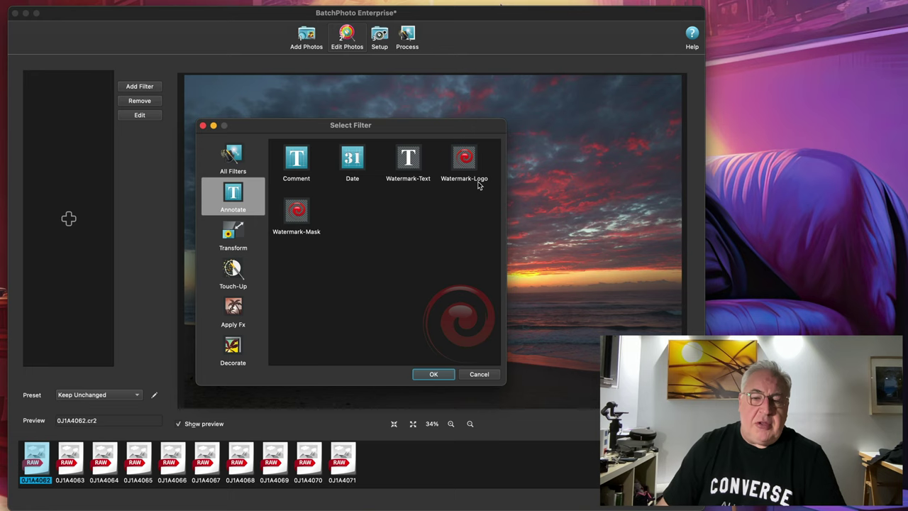
{"action": "left_click", "coordinate": [351, 167]}
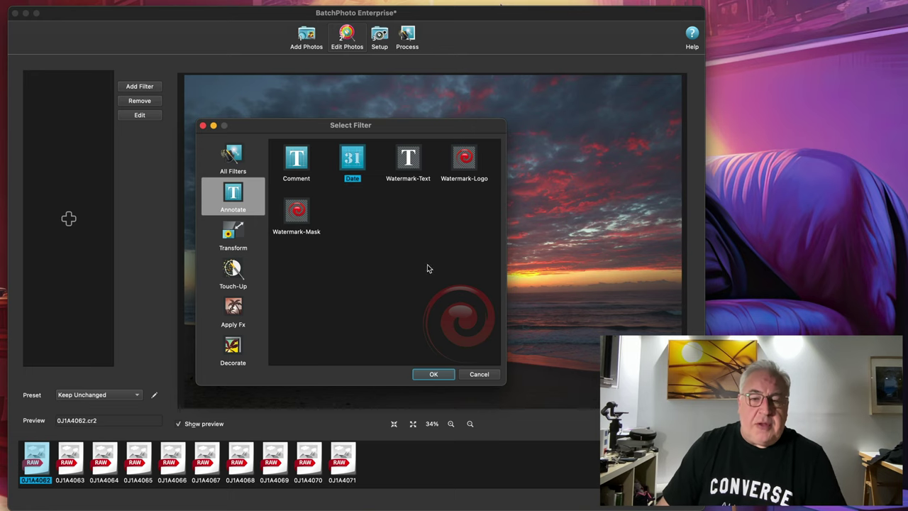
{"action": "left_click", "coordinate": [438, 374]}
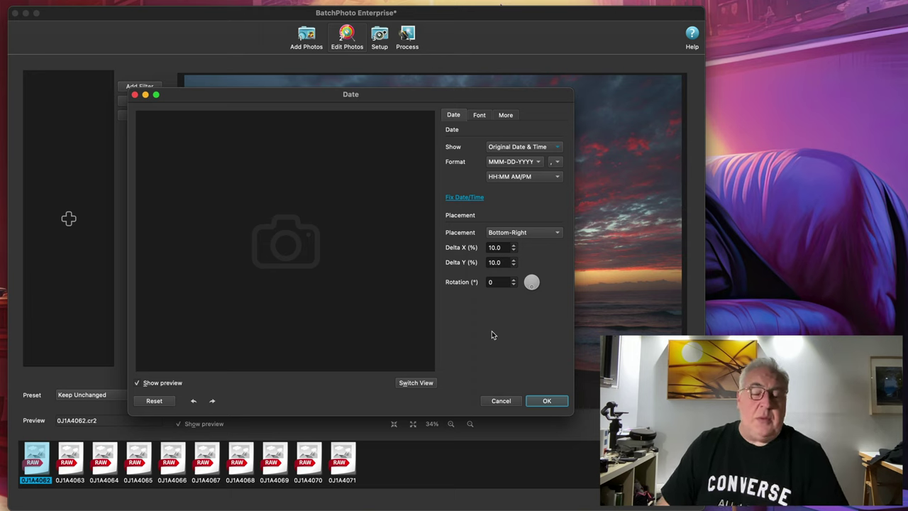
Set the date format to DD-MMM-YYYY and the stamp's font to Helvetica Neue.
{"action": "left_click", "coordinate": [514, 161]}
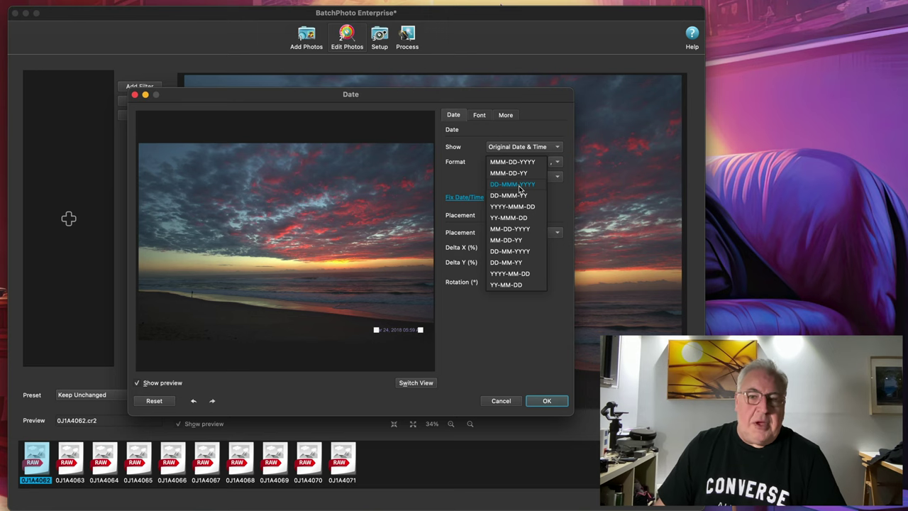
{"action": "left_click", "coordinate": [510, 186]}
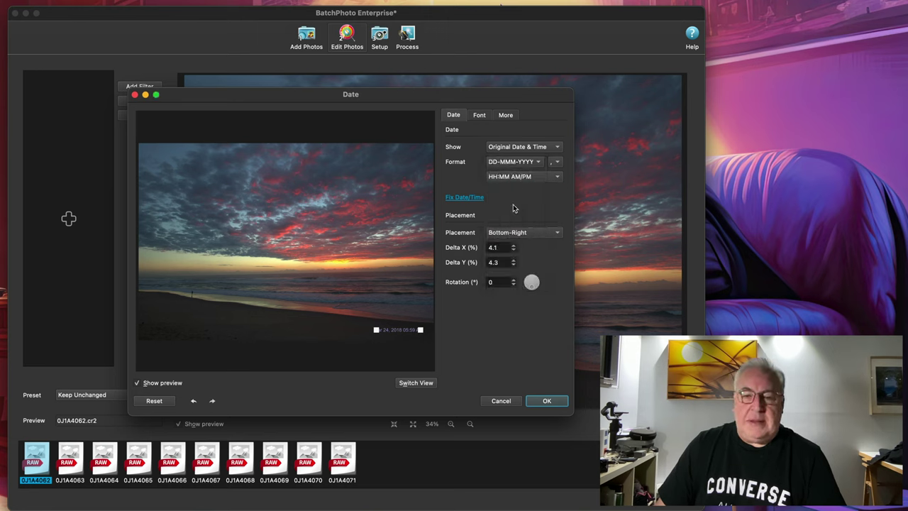
{"action": "left_click", "coordinate": [479, 115]}
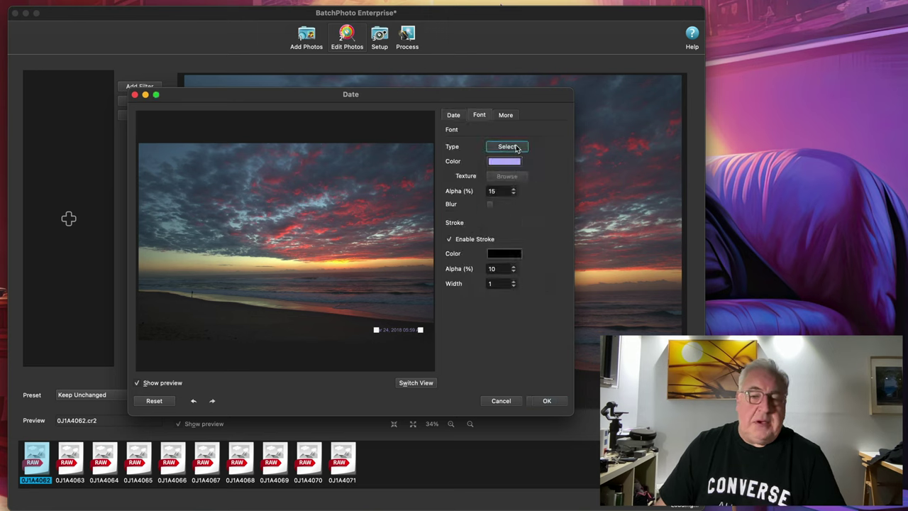
{"action": "left_click", "coordinate": [507, 146]}
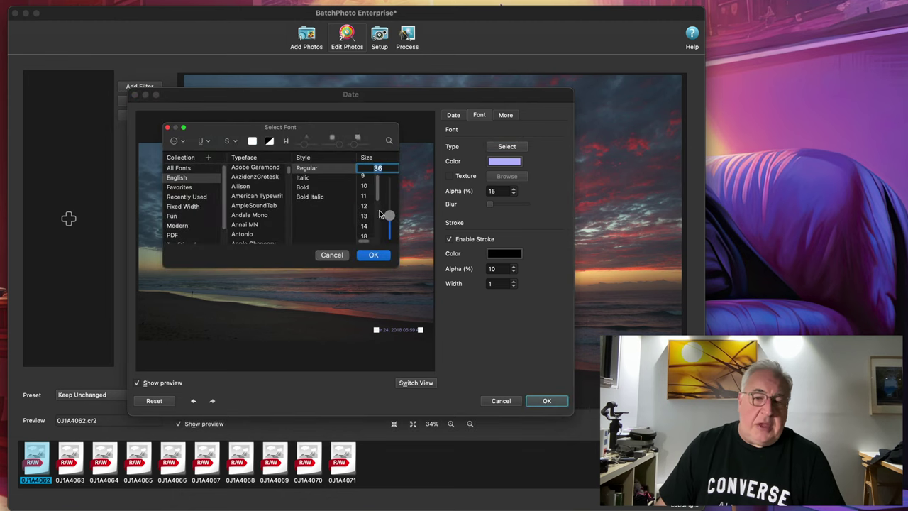
{"action": "left_click", "coordinate": [188, 225]}
{"action": "left_click", "coordinate": [258, 180]}
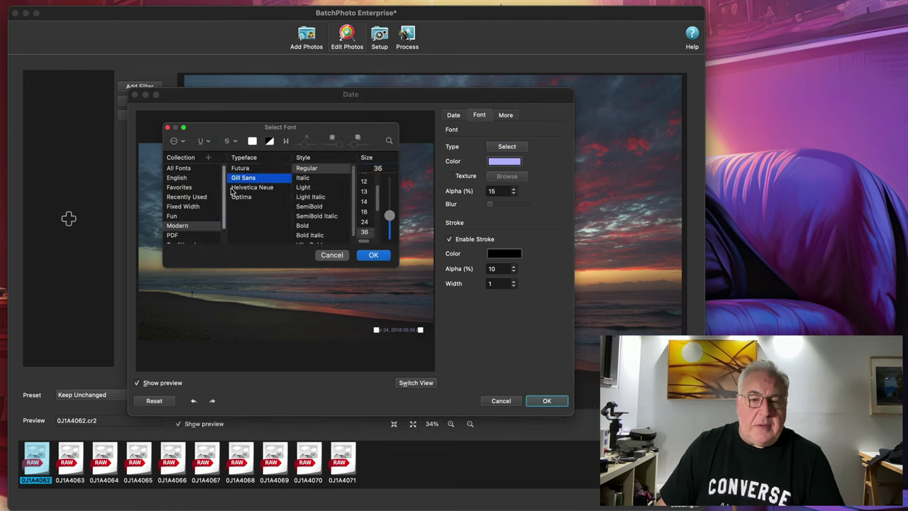
{"action": "left_click", "coordinate": [243, 189]}
{"action": "left_click", "coordinate": [374, 255]}
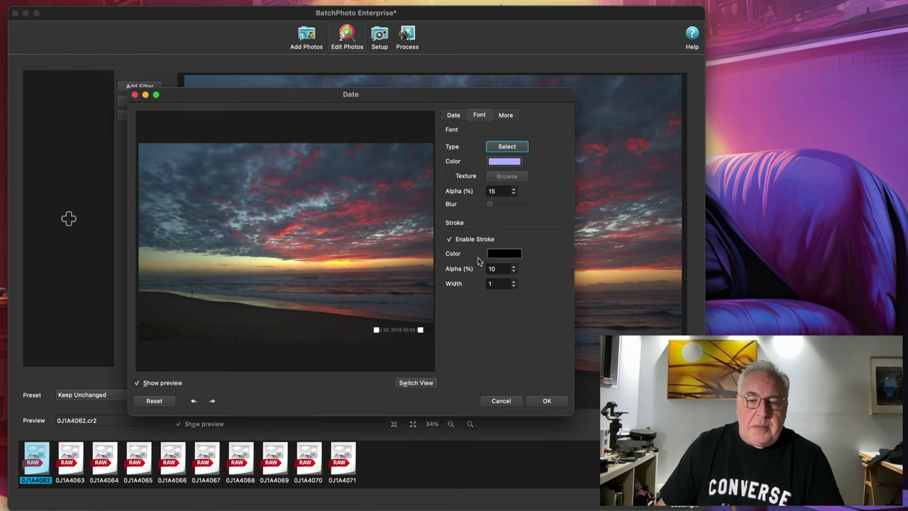
Enlarge the bottom-right date stamp in the preview and apply the Date filter.
{"action": "left_click", "coordinate": [503, 161]}
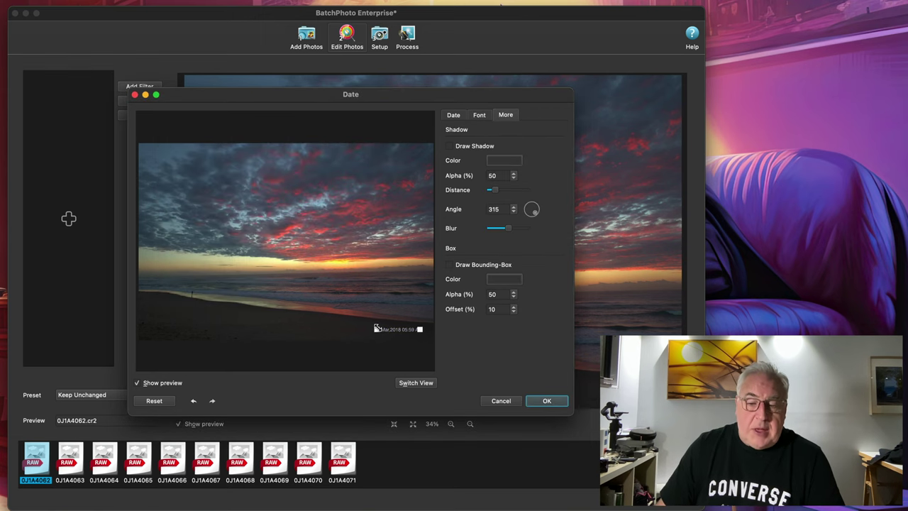
{"action": "left_click_drag", "start_coordinate": [376, 329], "coordinate": [339, 315]}
{"action": "left_click", "coordinate": [547, 401]}
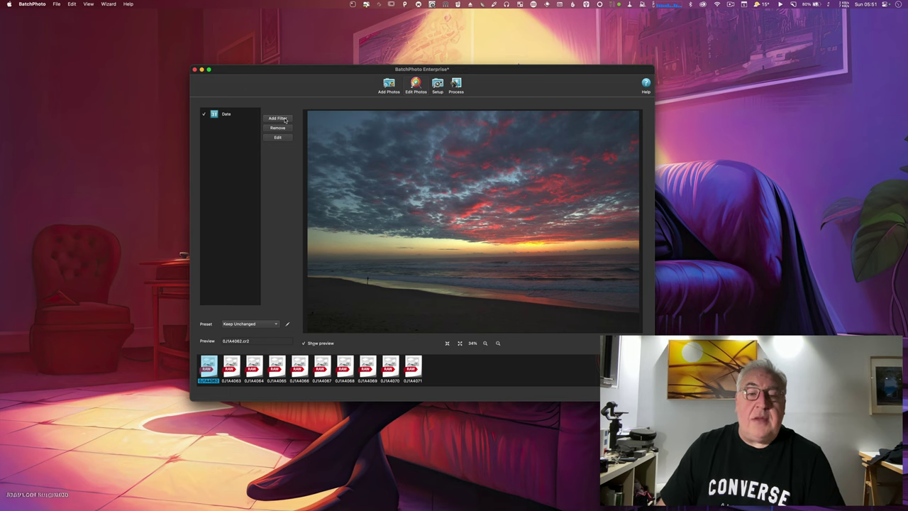
Add a Watermark-Logo filter with the signature logo, moved bottom-centre and scaled to 20%.
{"action": "left_click", "coordinate": [277, 118]}
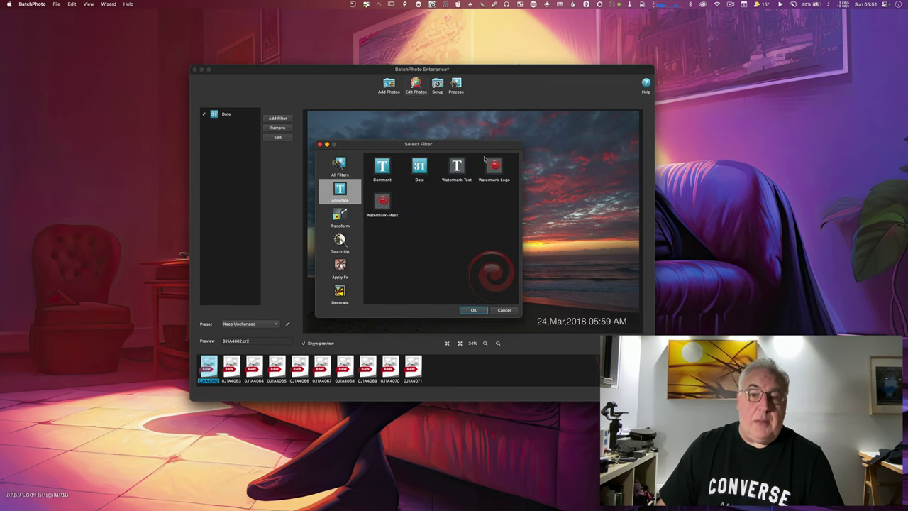
{"action": "left_click", "coordinate": [494, 167]}
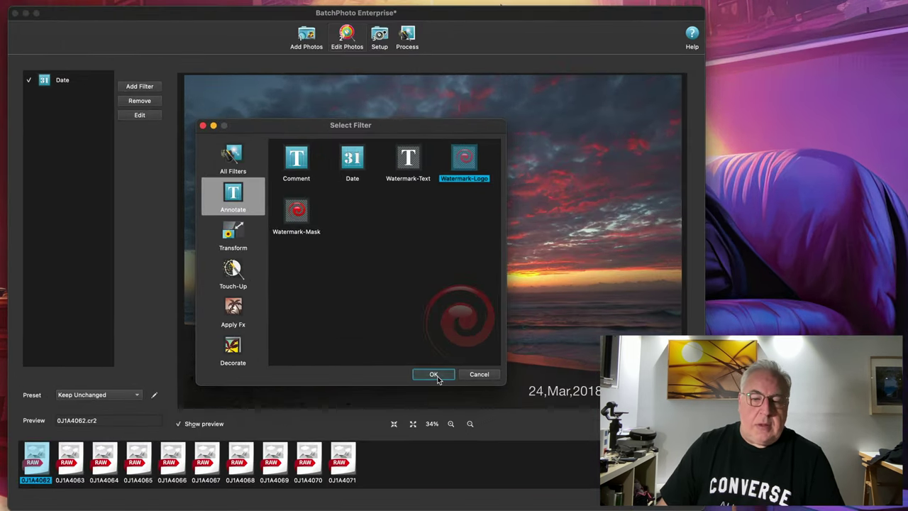
{"action": "left_click", "coordinate": [434, 375]}
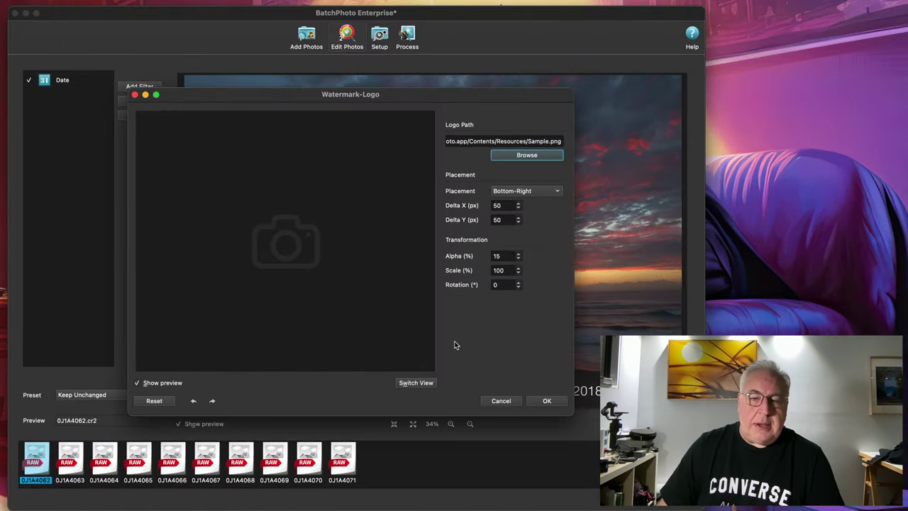
{"action": "left_click", "coordinate": [527, 156]}
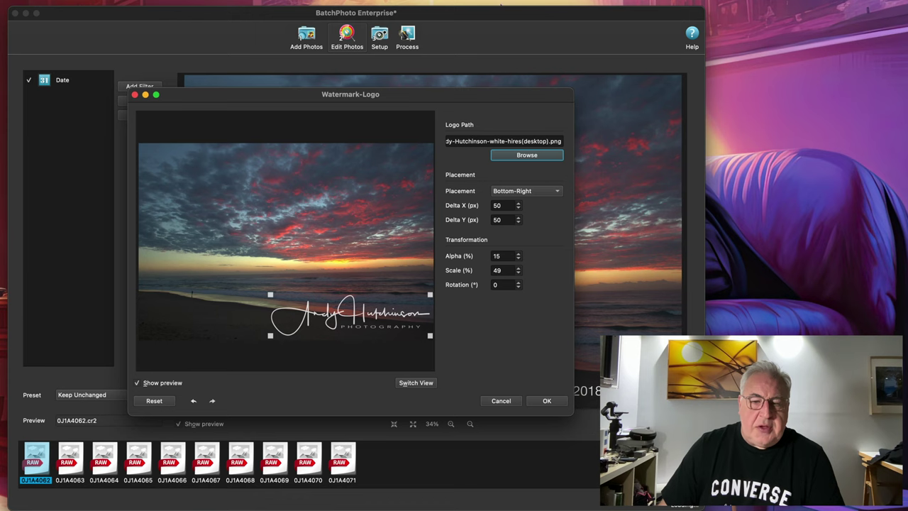
{"action": "left_click_drag", "start_coordinate": [354, 320], "coordinate": [298, 317]}
{"action": "left_click_drag", "start_coordinate": [376, 292], "coordinate": [325, 319]}
{"action": "left_click", "coordinate": [547, 401]}
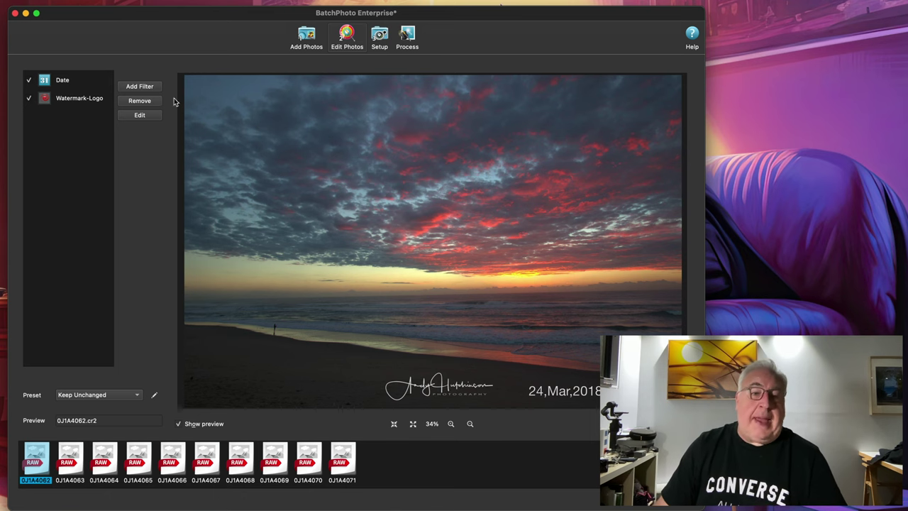
In Add Filter, move to the Transform category and select Resize Advanced.
{"action": "left_click", "coordinate": [140, 87]}
{"action": "left_click", "coordinate": [233, 197]}
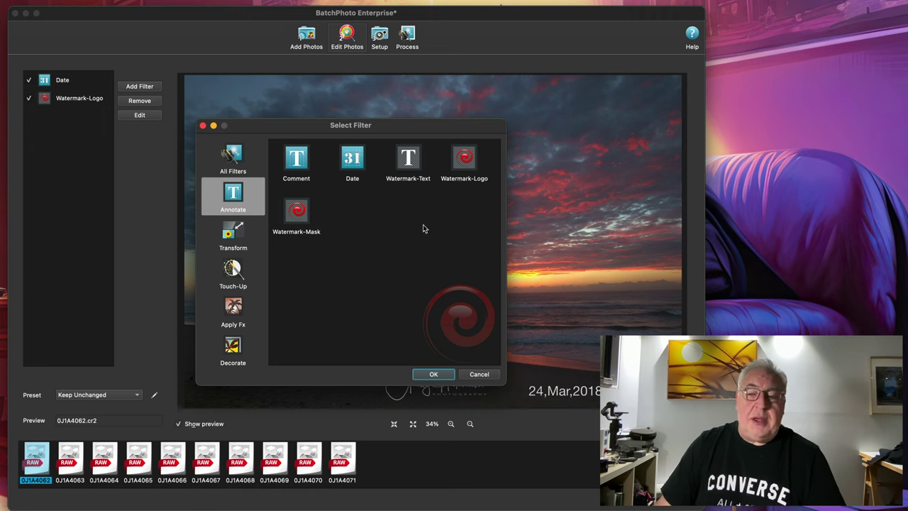
{"action": "key", "text": "Down"}
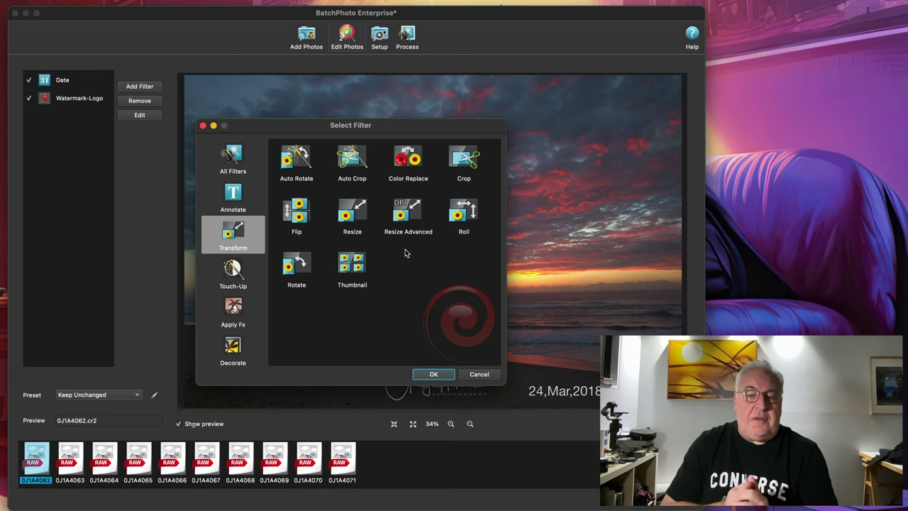
{"action": "left_click", "coordinate": [357, 211]}
{"action": "left_click", "coordinate": [418, 211]}
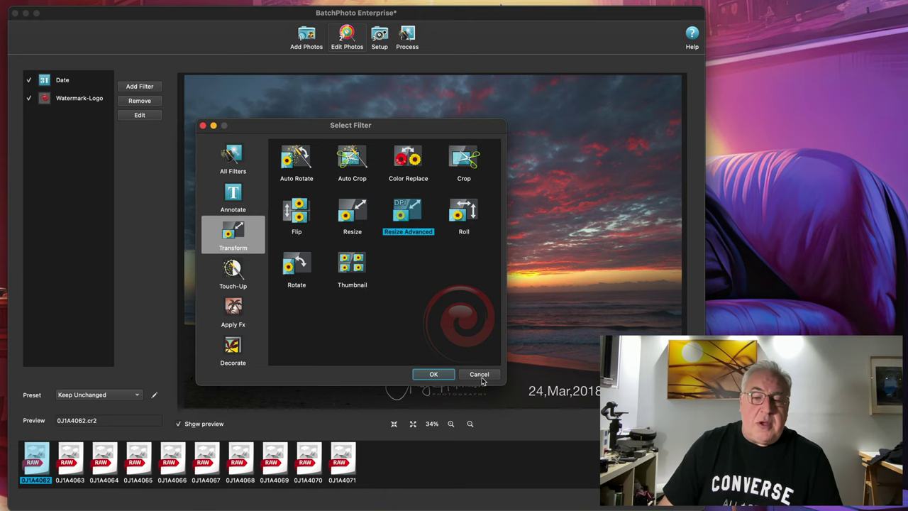
Add Resize Advanced with width 2000 px (2000 × 1331, aspect kept, 72 DPI).
{"action": "left_click", "coordinate": [445, 377]}
{"action": "left_click", "coordinate": [461, 186]}
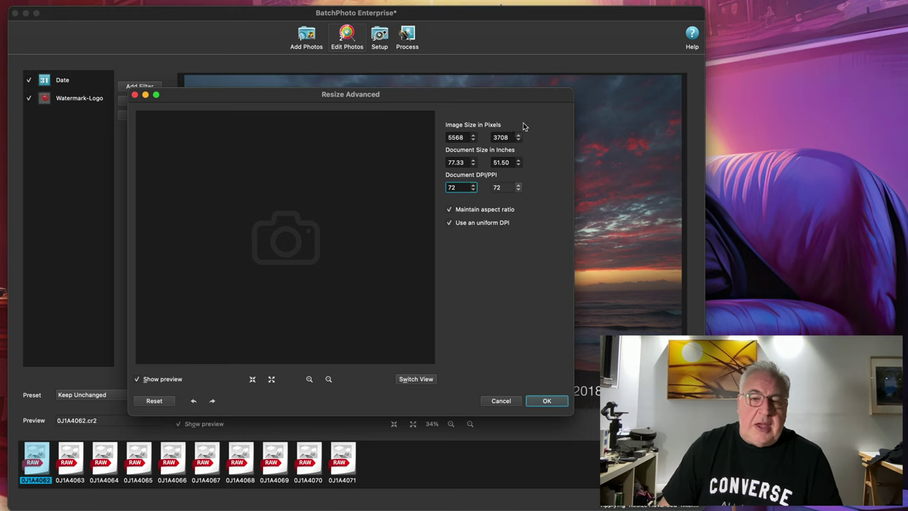
{"action": "double_click", "coordinate": [460, 137]}
{"action": "type", "text": "2000"}
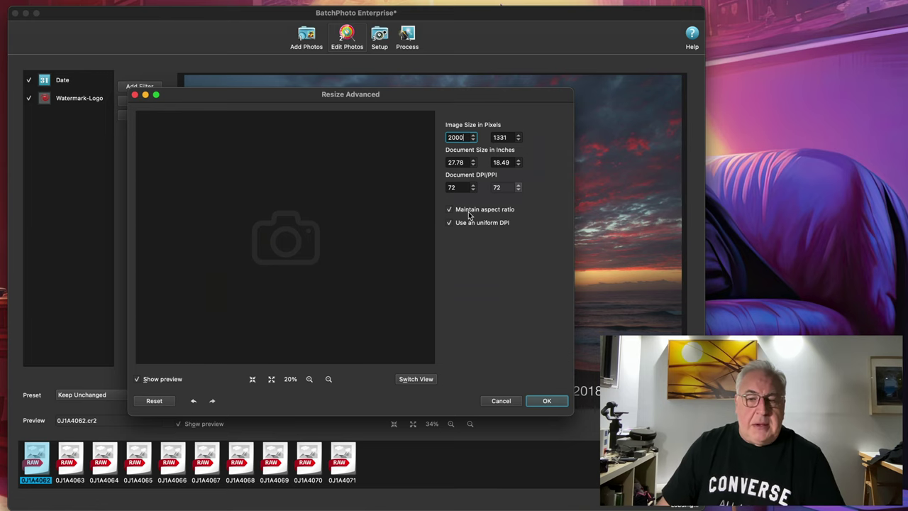
{"action": "key", "text": "Return"}
{"action": "left_click", "coordinate": [133, 398]}
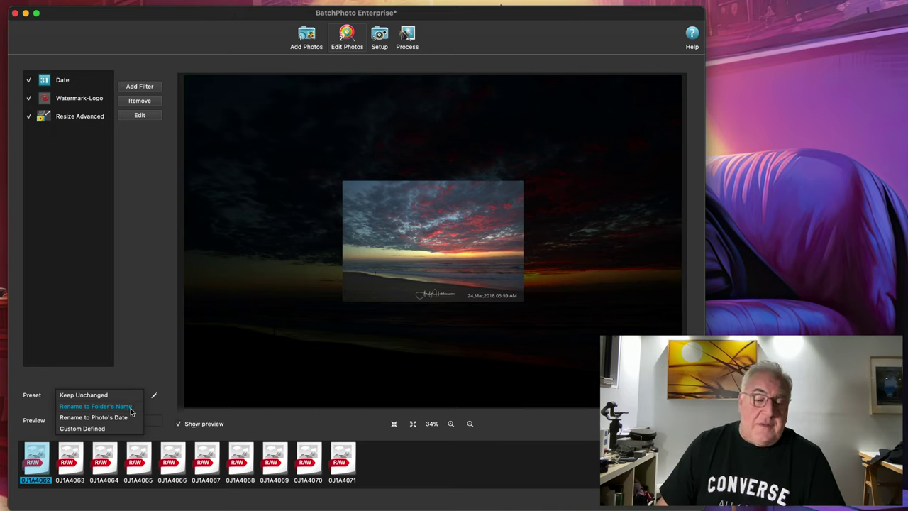
{"action": "left_click", "coordinate": [86, 428]}
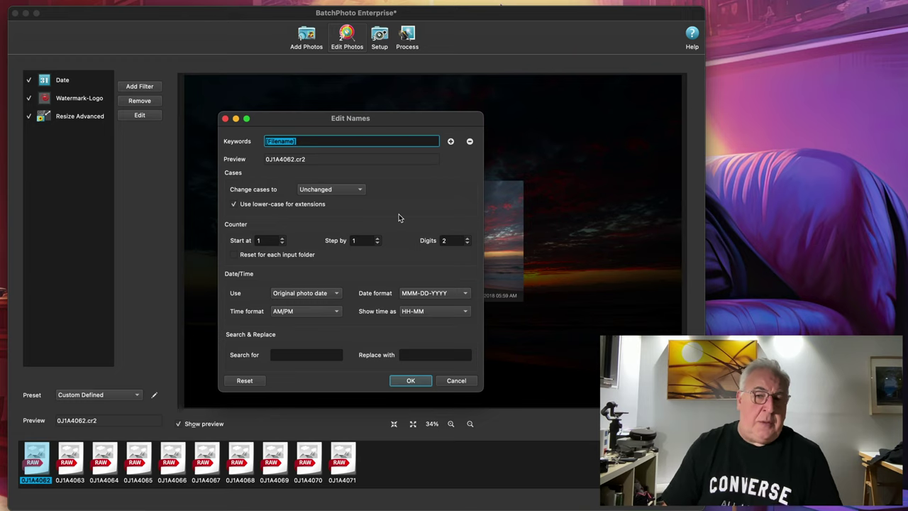
{"action": "key", "text": "Return"}
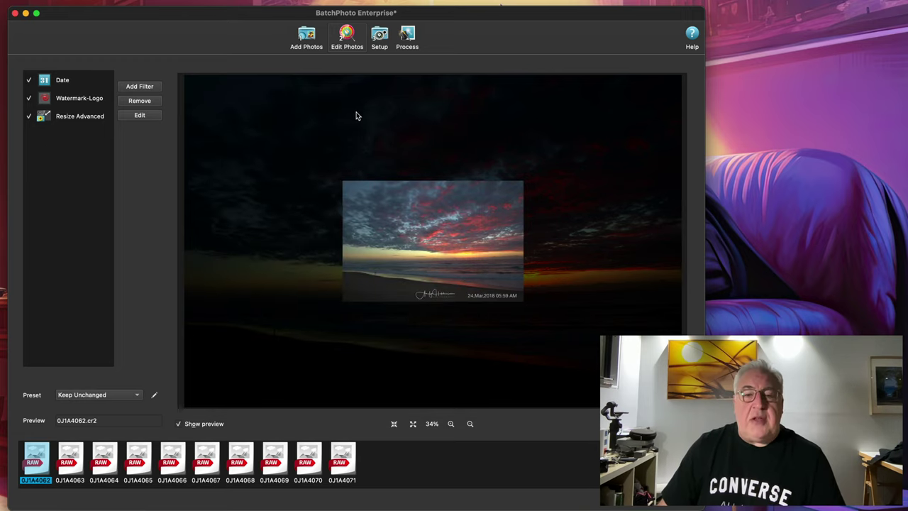
Go to the Setup step and look through the output format list, keeping the original format.
{"action": "key", "text": "super+3"}
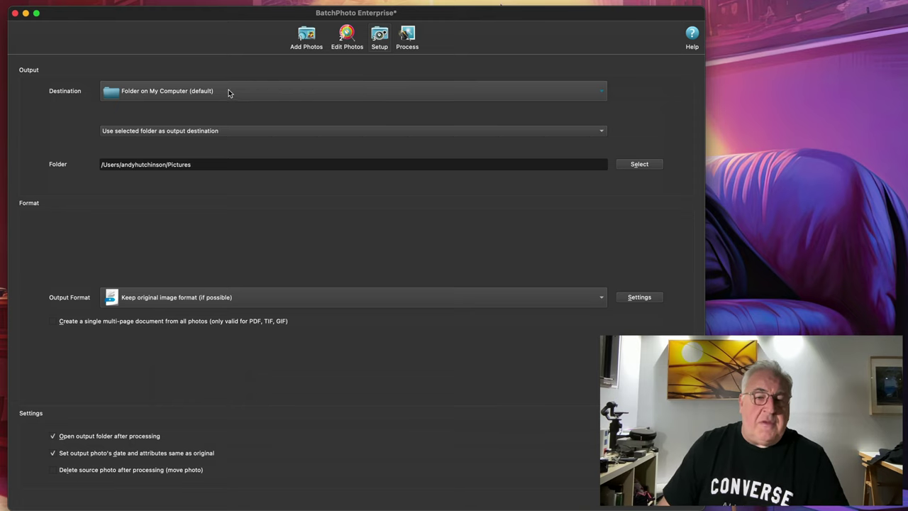
{"action": "left_click", "coordinate": [602, 297]}
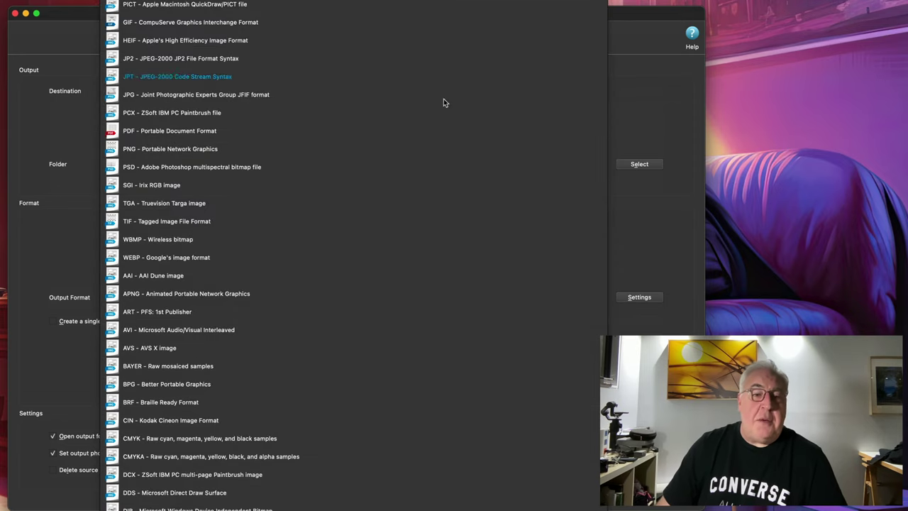
{"action": "scroll", "coordinate": [429, 201], "scroll_direction": "down", "scroll_amount": 15}
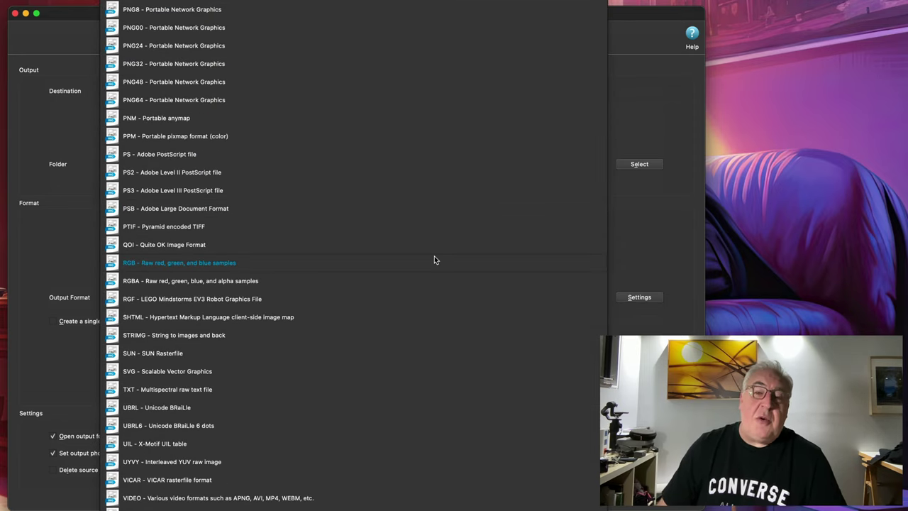
{"action": "scroll", "coordinate": [436, 259], "scroll_direction": "up", "scroll_amount": 15}
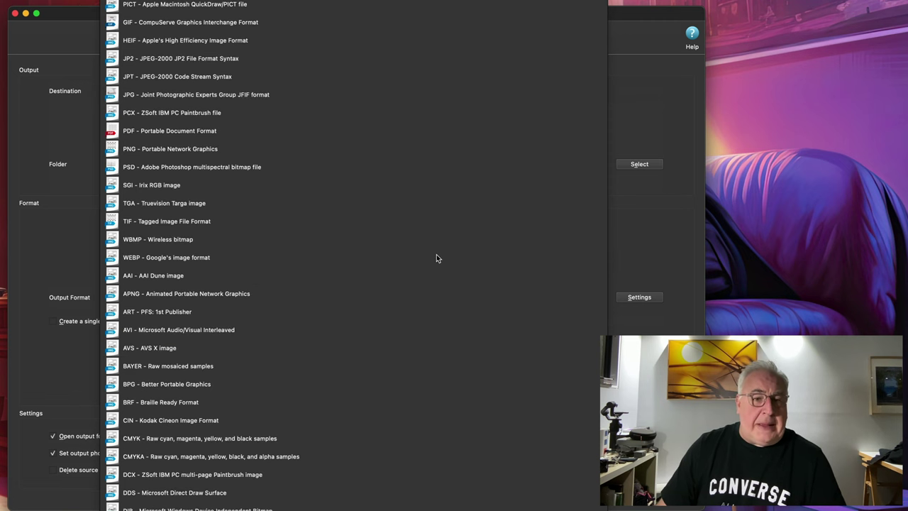
{"action": "scroll", "coordinate": [436, 258], "scroll_direction": "down", "scroll_amount": 15}
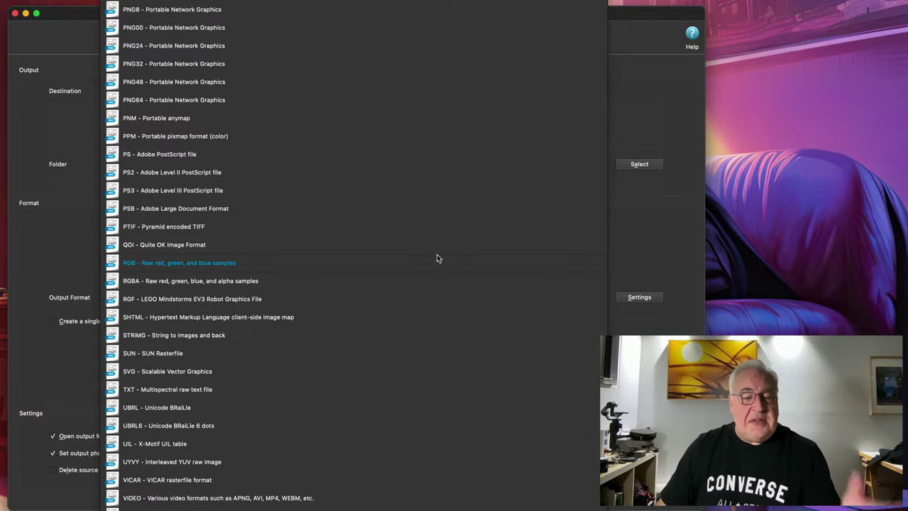
{"action": "key", "text": "Escape"}
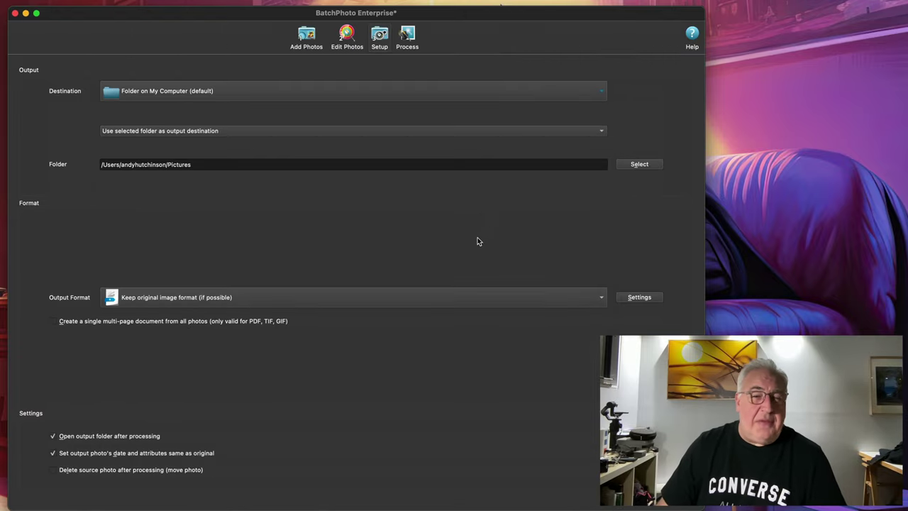
Change the output destination to Upload to FTP.
{"action": "left_click", "coordinate": [336, 95]}
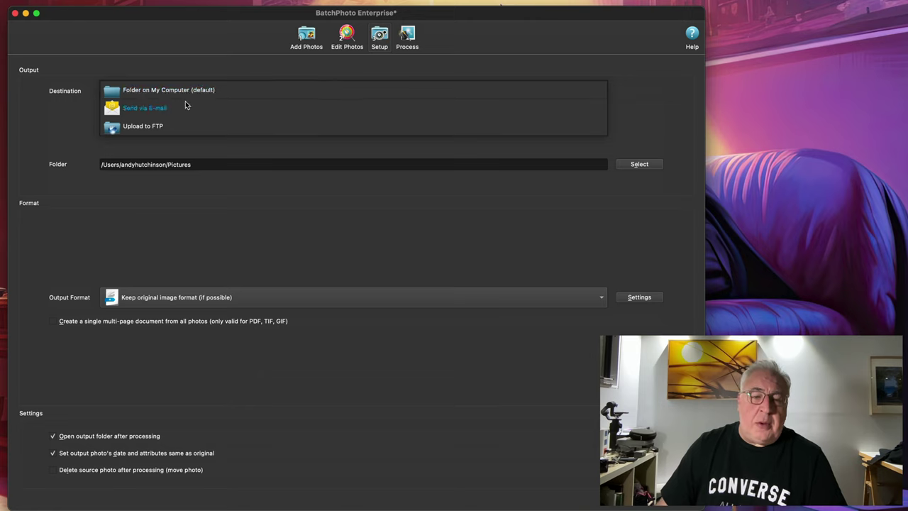
{"action": "left_click", "coordinate": [142, 127]}
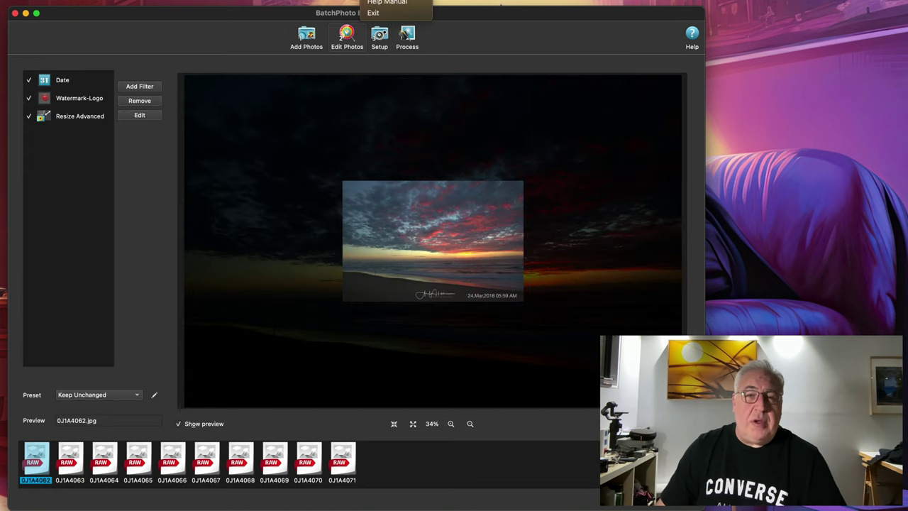
Open the Jobs Monitor from the BatchPhoto menu and nudge its window aside.
{"action": "left_click", "coordinate": [387, 1]}
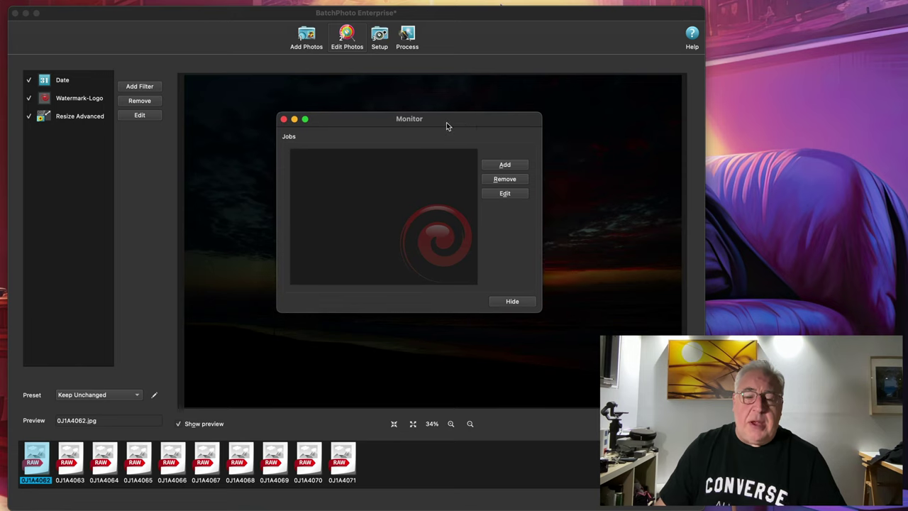
{"action": "left_click_drag", "start_coordinate": [450, 126], "coordinate": [466, 125]}
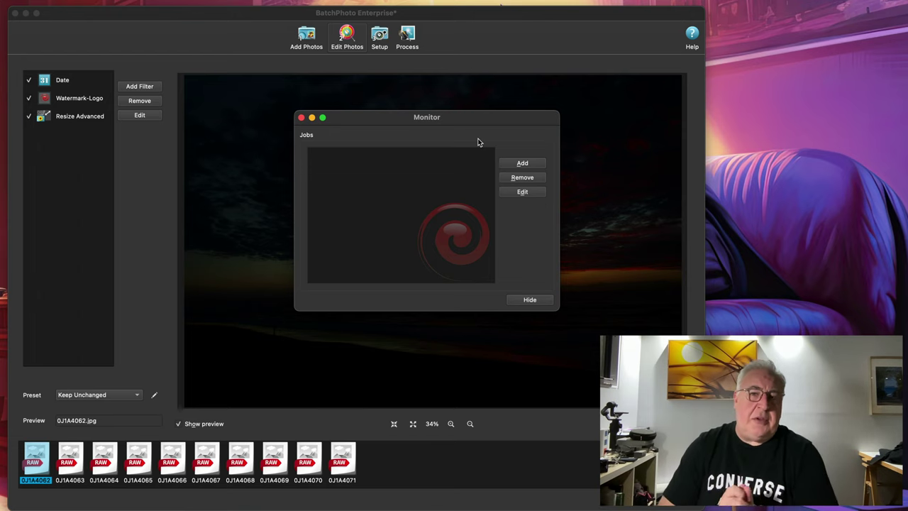
Close the Monitor and save the current settings as the profile 'Andy's Profile'.
{"action": "left_click", "coordinate": [301, 117]}
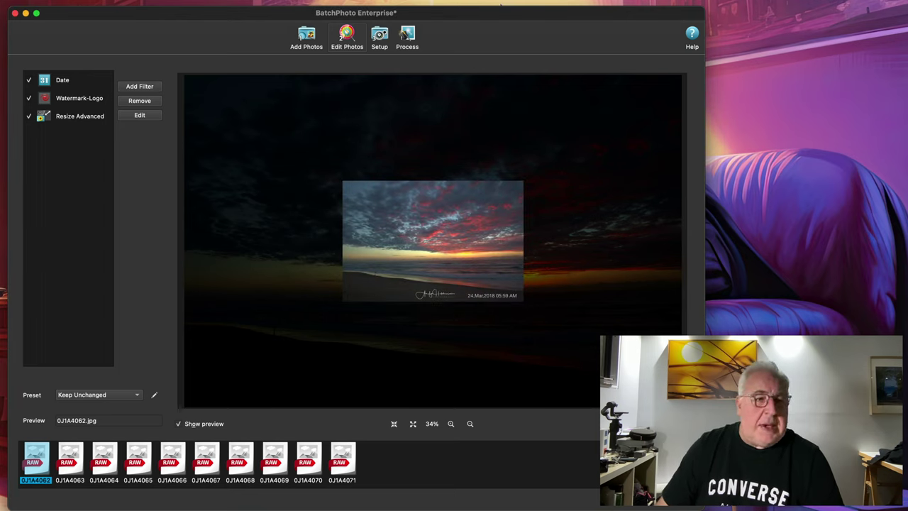
{"action": "key", "text": "super+shift+s"}
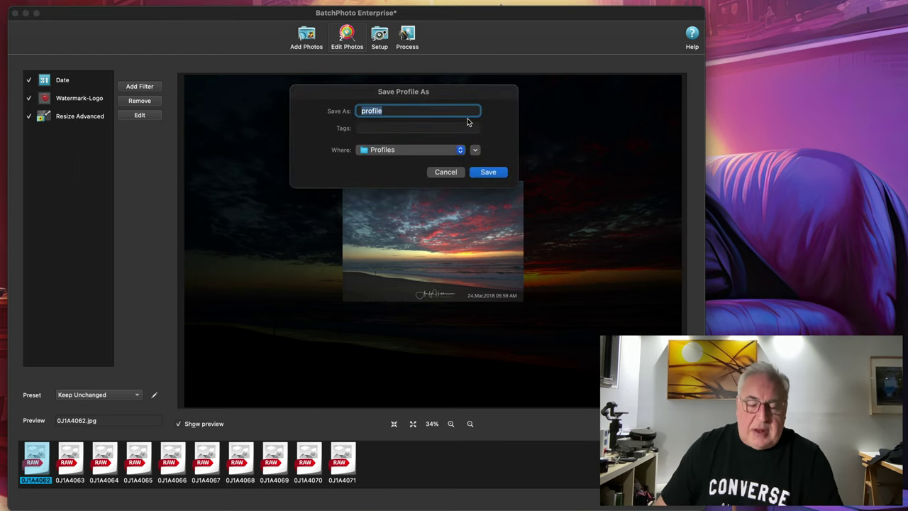
{"action": "type", "text": "Andhy's"}
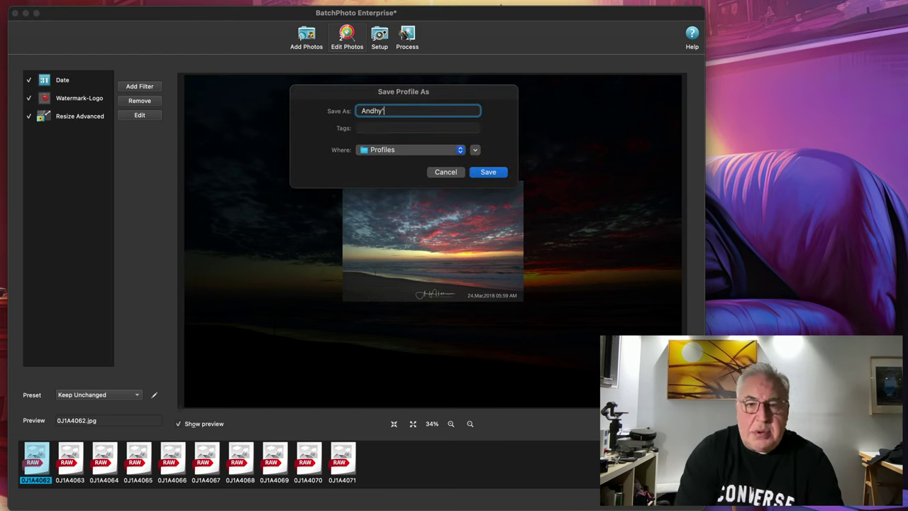
{"action": "key", "text": "BackSpace"}
{"action": "key", "text": "BackSpace"}
{"action": "key", "text": "BackSpace"}
{"action": "type", "text": "y's Pr"}
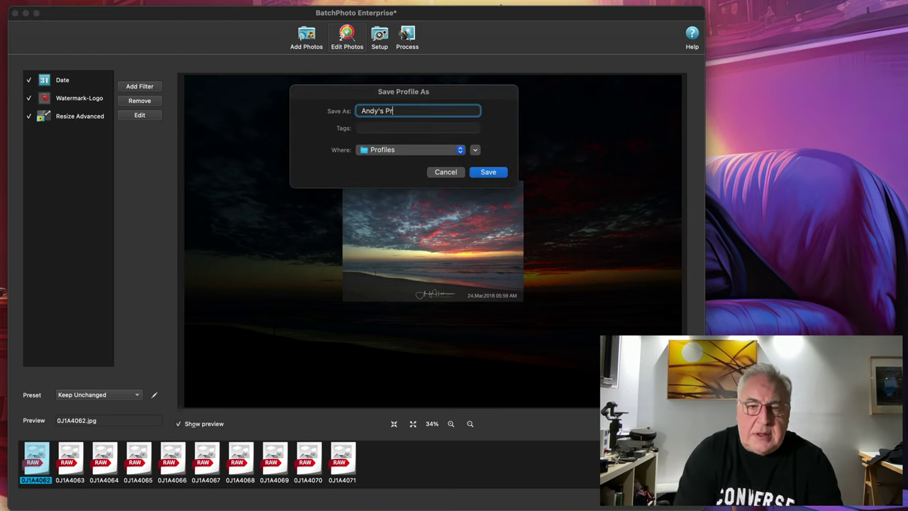
{"action": "type", "text": "ofile"}
{"action": "key", "text": "Return"}
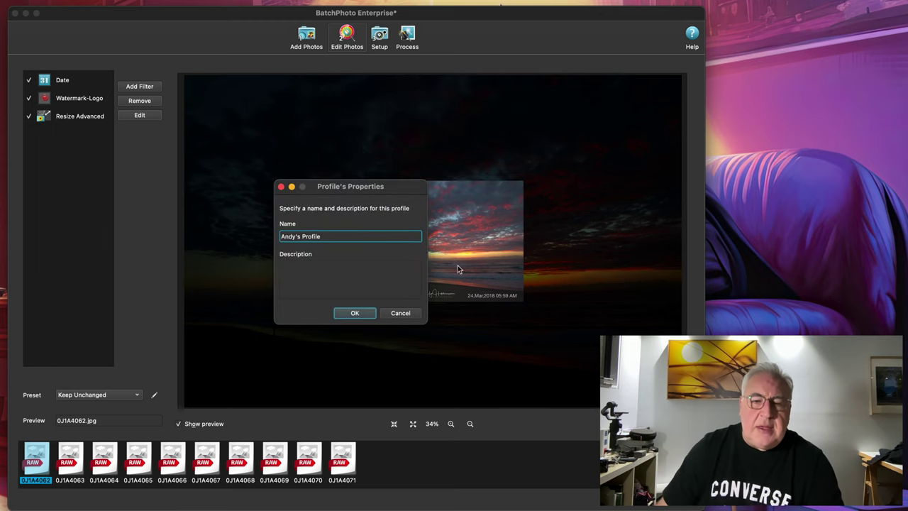
{"action": "left_click", "coordinate": [361, 312]}
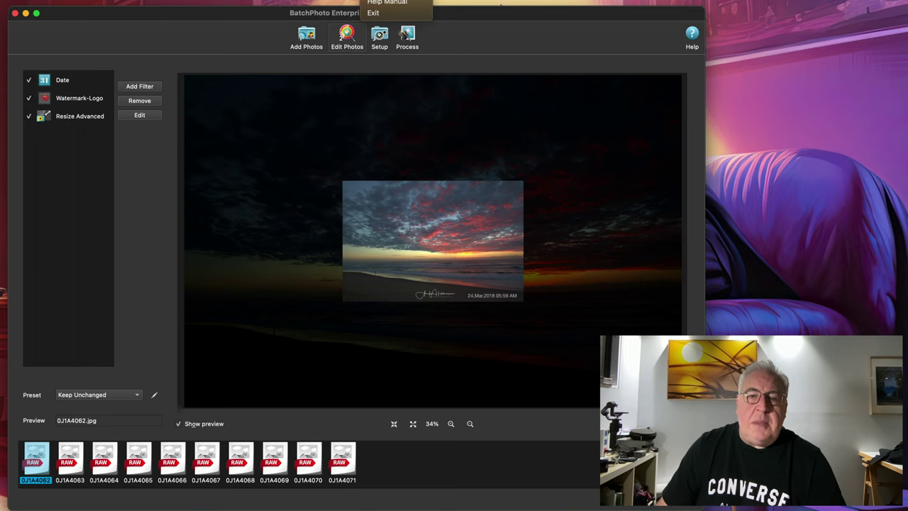
Add a new folder-watch job that monitors the Desktop's Shoot folder.
{"action": "left_click", "coordinate": [521, 163]}
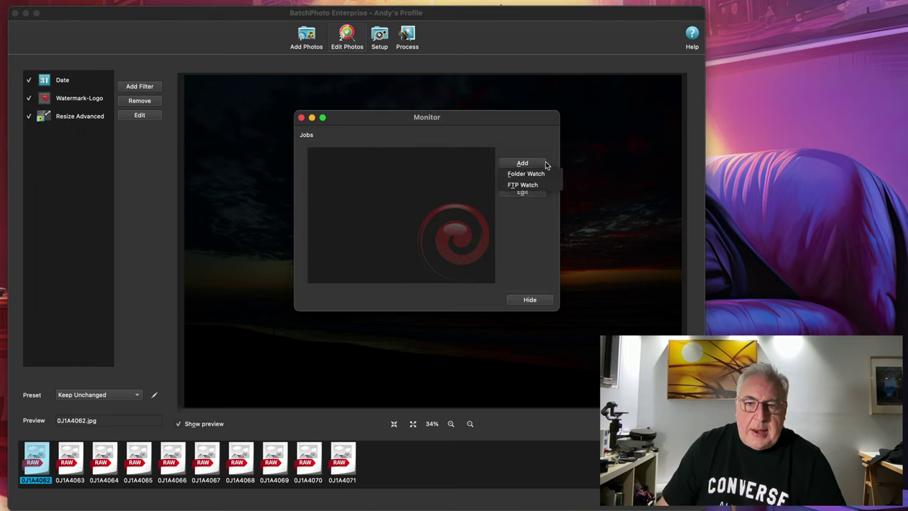
{"action": "left_click", "coordinate": [539, 175]}
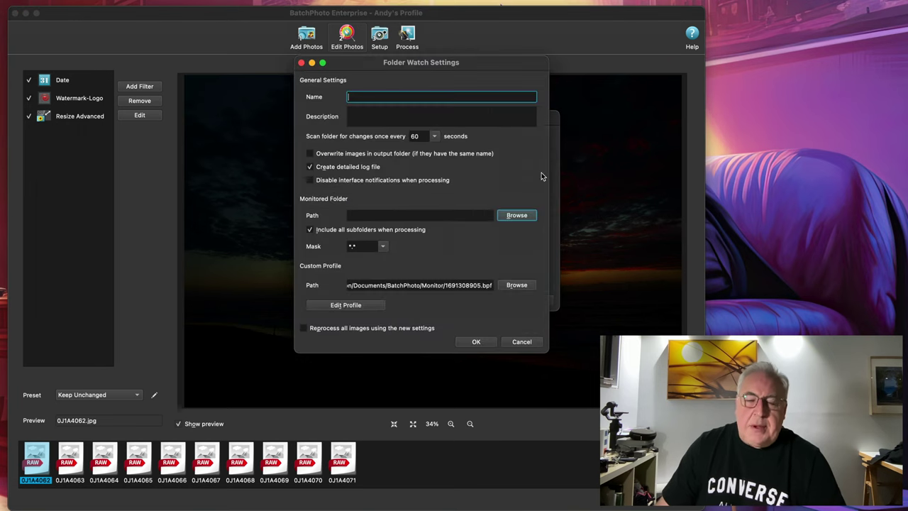
{"action": "left_click", "coordinate": [516, 216]}
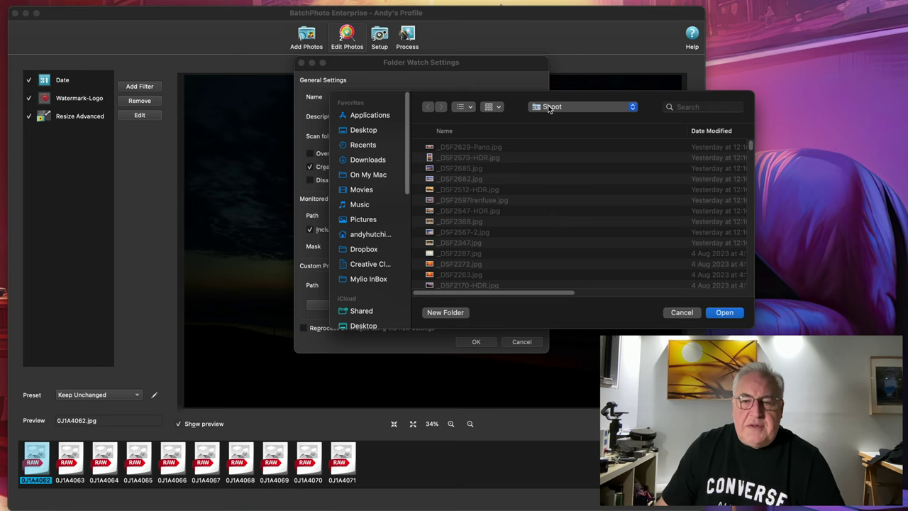
{"action": "left_click", "coordinate": [736, 313]}
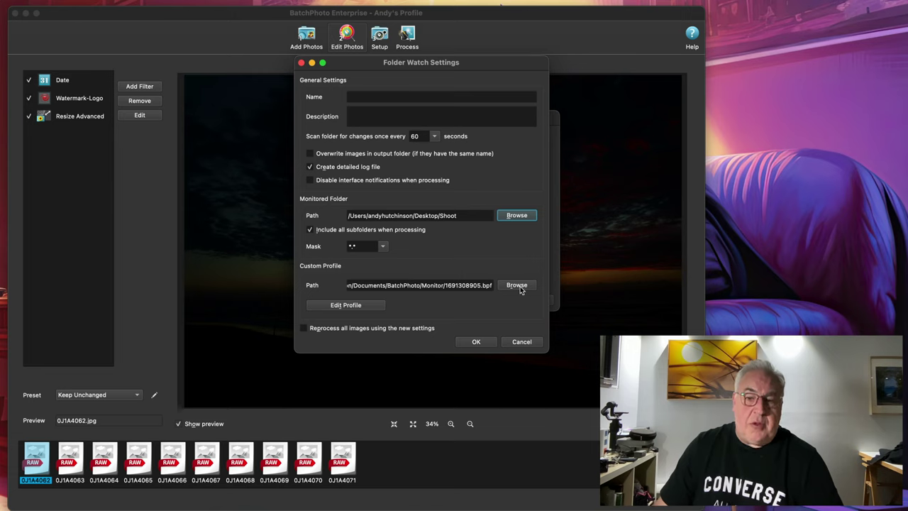
Apply Andy's Profile.bpf to the job and name it 'Social Media Folder'.
{"action": "left_click", "coordinate": [525, 286]}
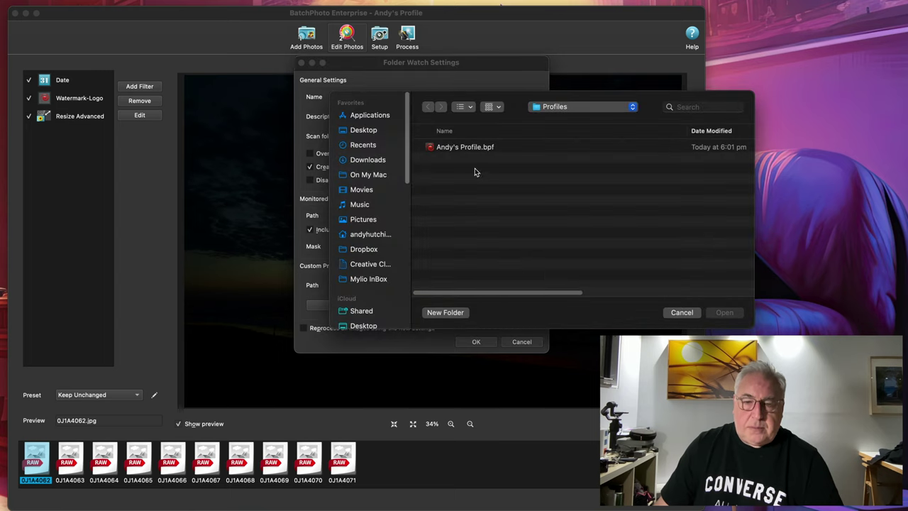
{"action": "double_click", "coordinate": [464, 149]}
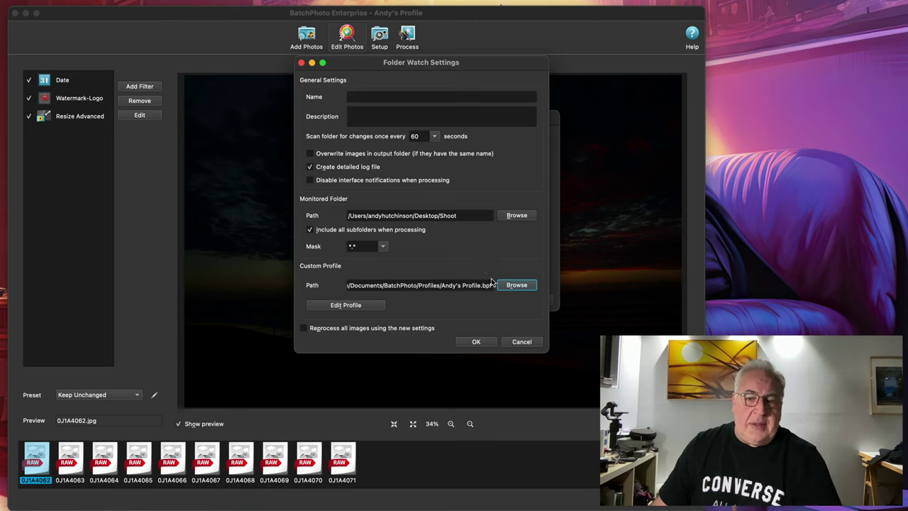
{"action": "left_click", "coordinate": [425, 97]}
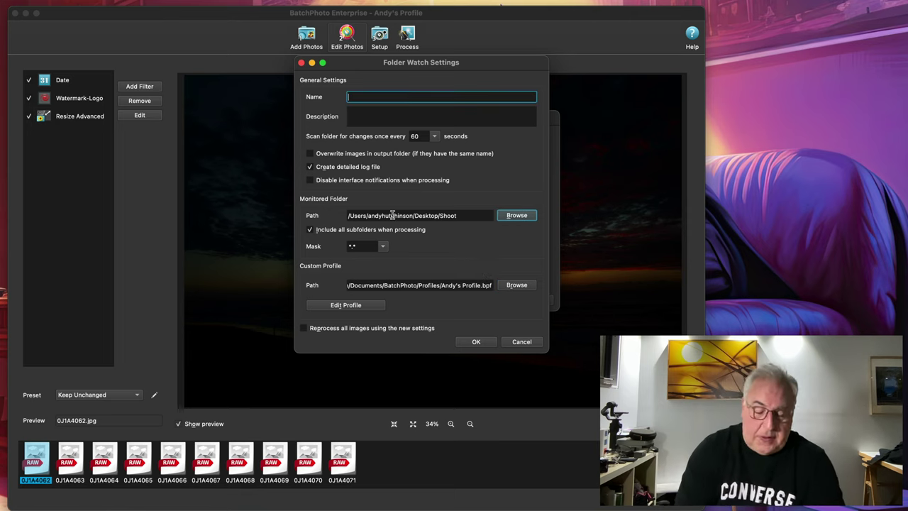
{"action": "type", "text": "Social"}
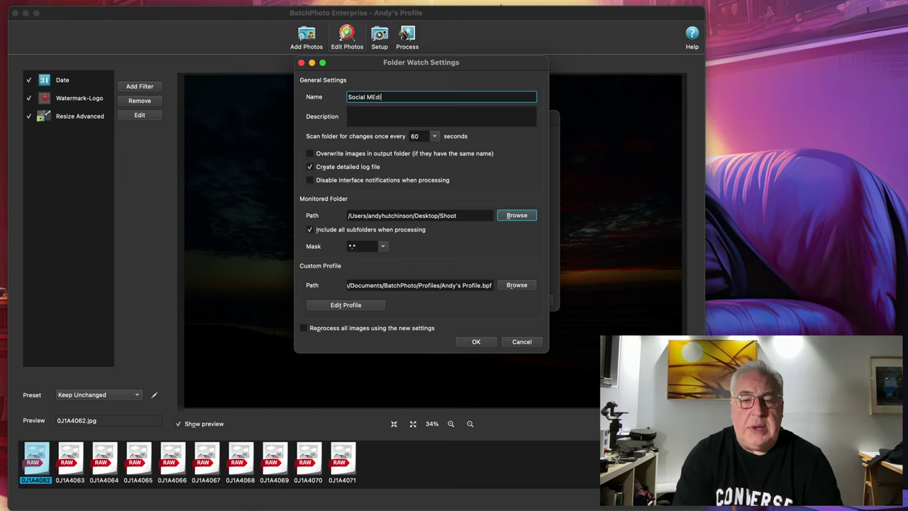
{"action": "type", "text": " Media Folder"}
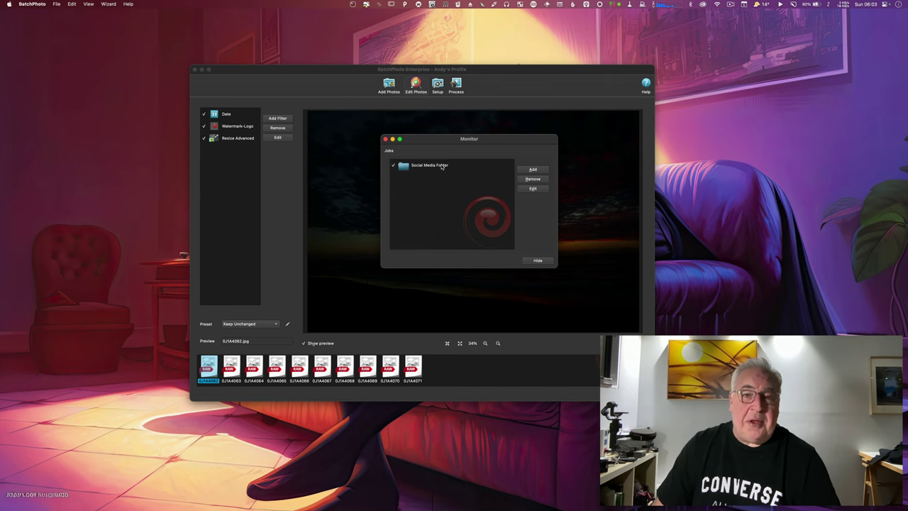
Show BatchPhoto's menu-bar options with the Social Media Folder job active.
{"action": "left_click", "coordinate": [432, 4]}
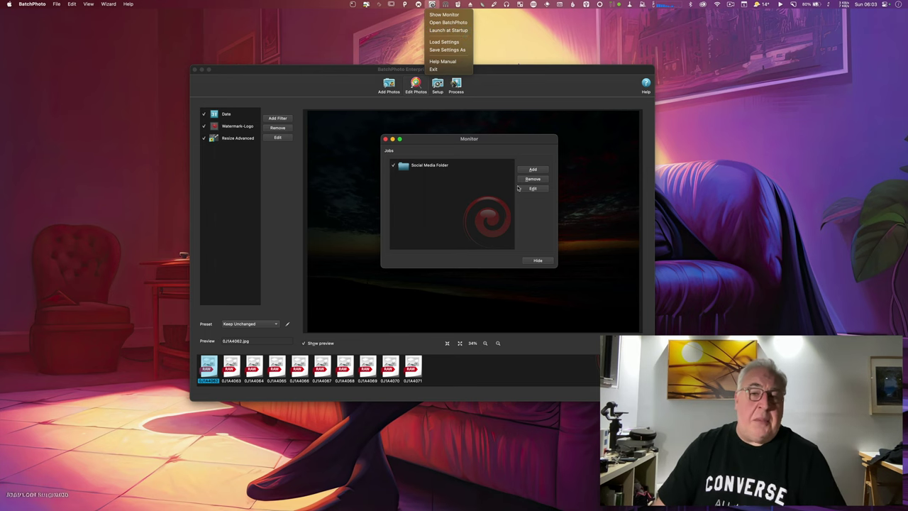
Open batchphoto.com's Purchase page in Safari and scroll to the Home, Pro and Enterprise prices.
{"action": "left_click", "coordinate": [538, 221]}
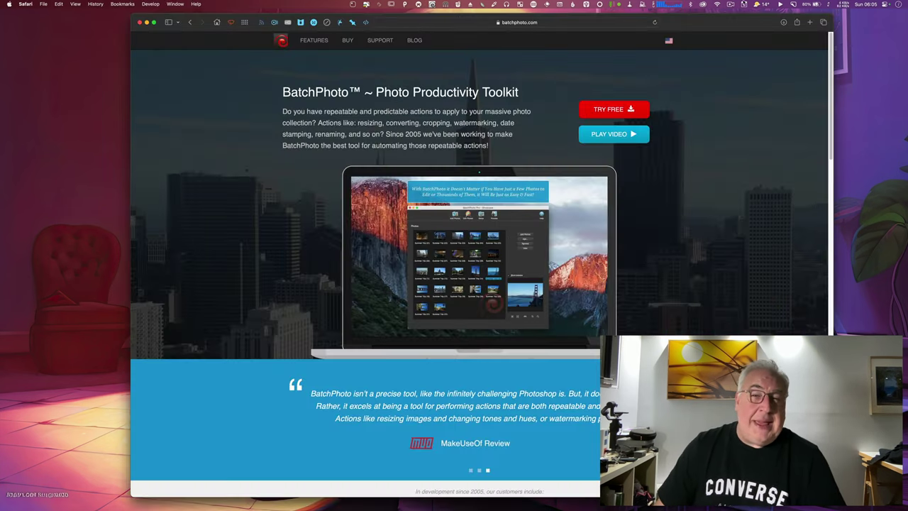
{"action": "left_click_drag", "start_coordinate": [739, 25], "coordinate": [725, 27]}
{"action": "left_click", "coordinate": [558, 24]}
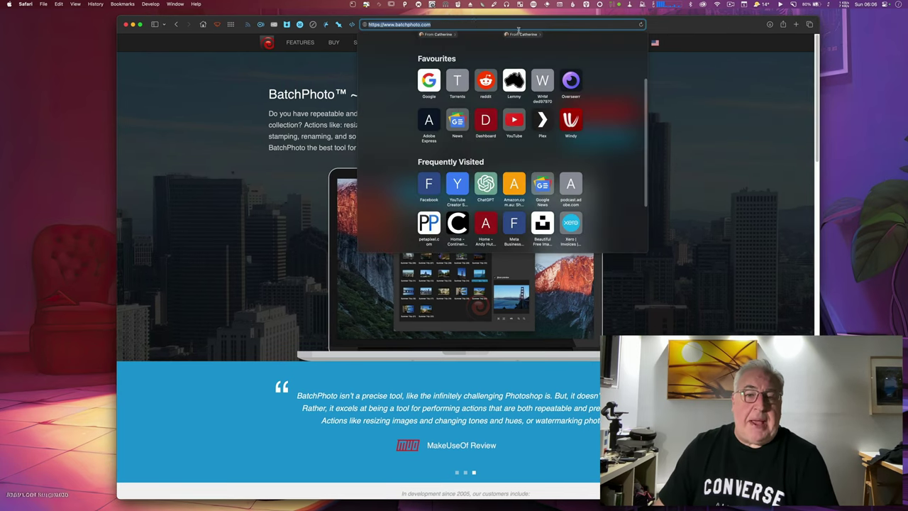
{"action": "key", "text": "Escape"}
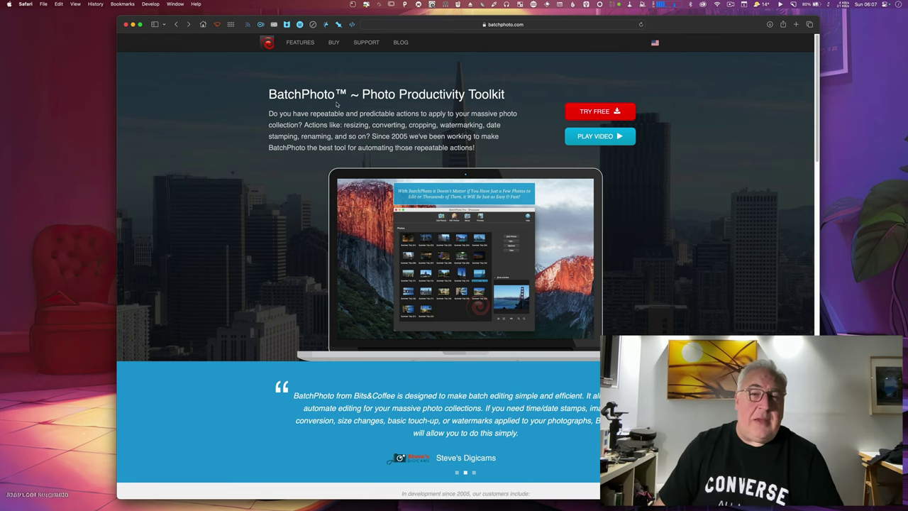
{"action": "left_click", "coordinate": [334, 44]}
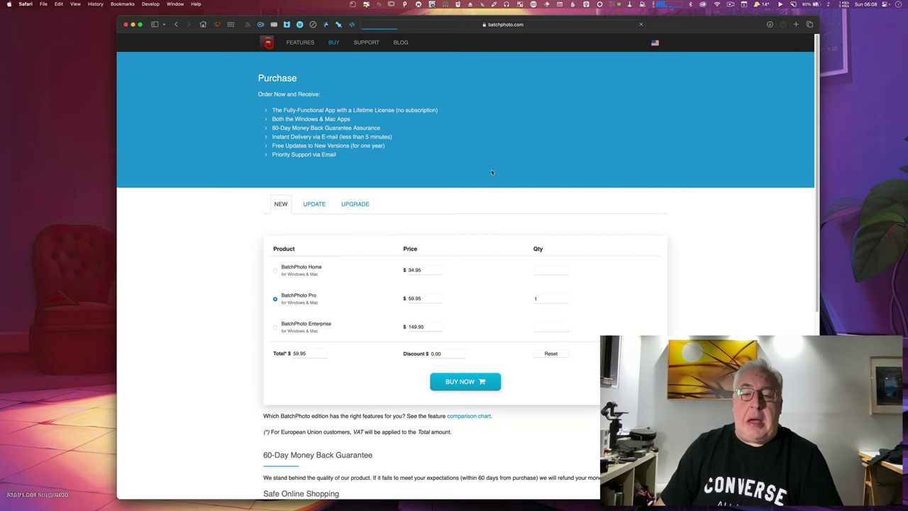
{"action": "mouse_move", "coordinate": [325, 324]}
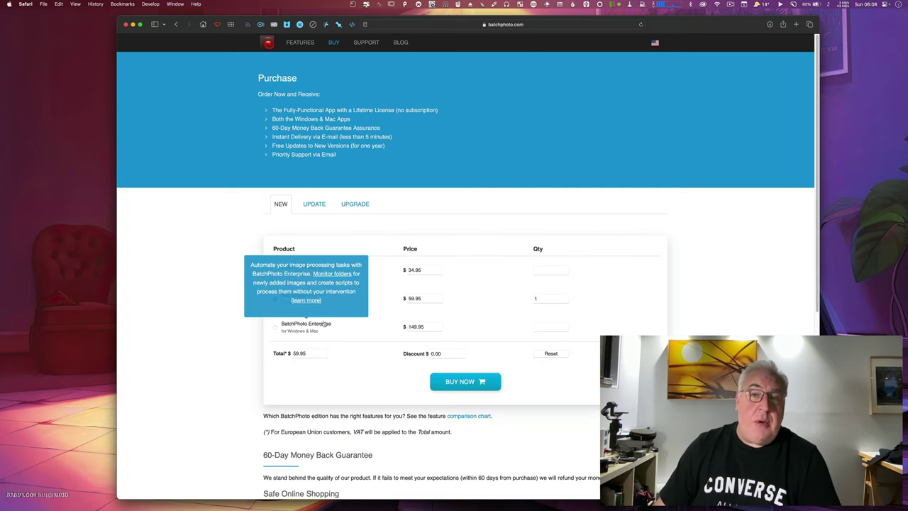
{"action": "scroll", "coordinate": [348, 335], "scroll_direction": "down", "scroll_amount": 3}
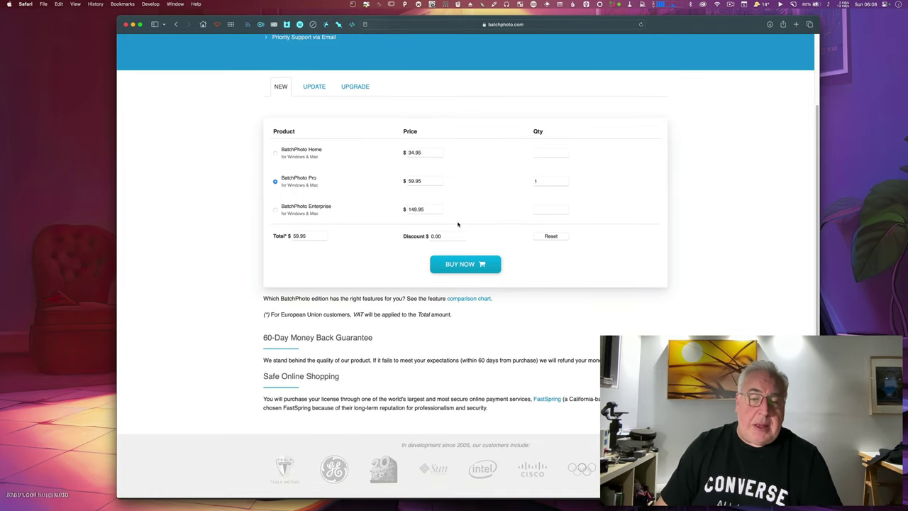
{"action": "left_click", "coordinate": [470, 299]}
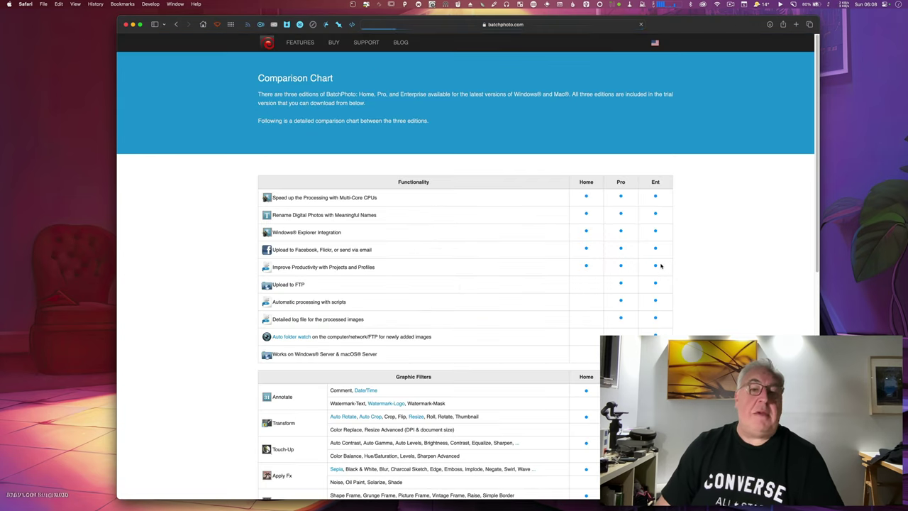
{"action": "scroll", "coordinate": [701, 259], "scroll_direction": "down", "scroll_amount": 2}
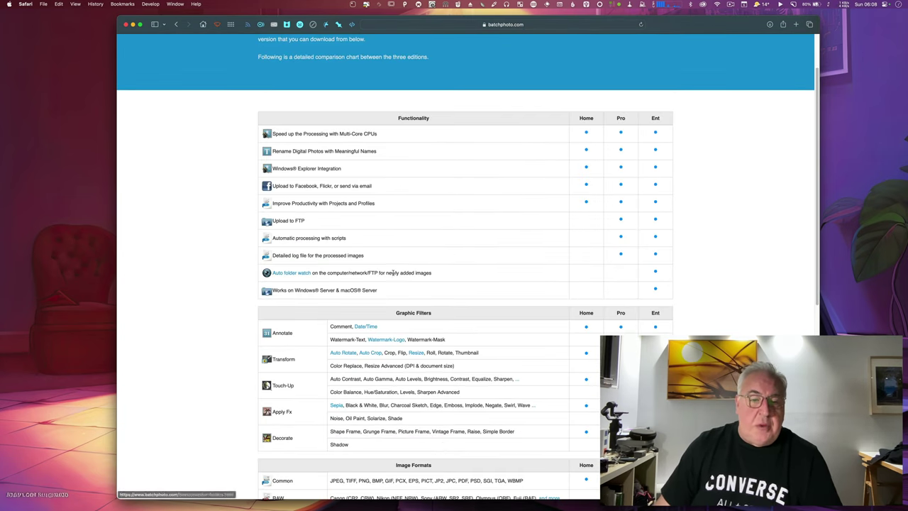
{"action": "triple_click", "coordinate": [442, 275]}
{"action": "left_click", "coordinate": [501, 276]}
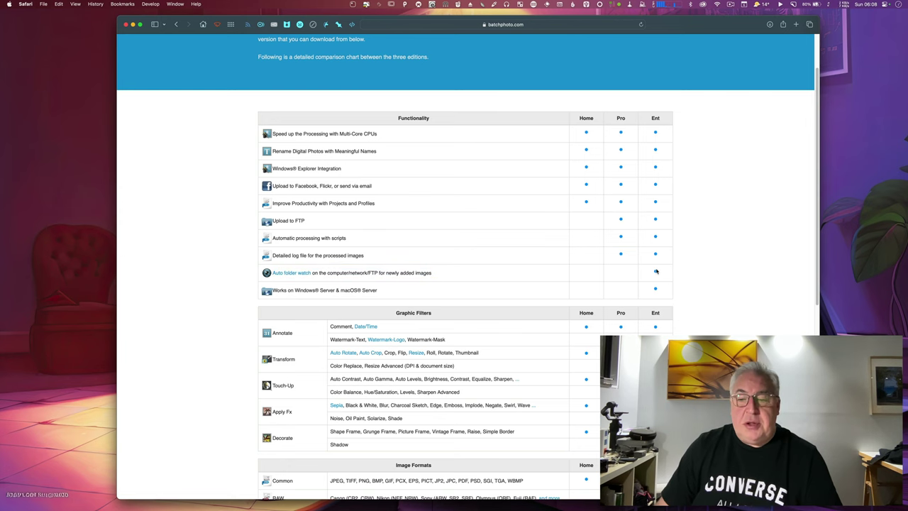
{"action": "scroll", "coordinate": [519, 268], "scroll_direction": "up", "scroll_amount": 2}
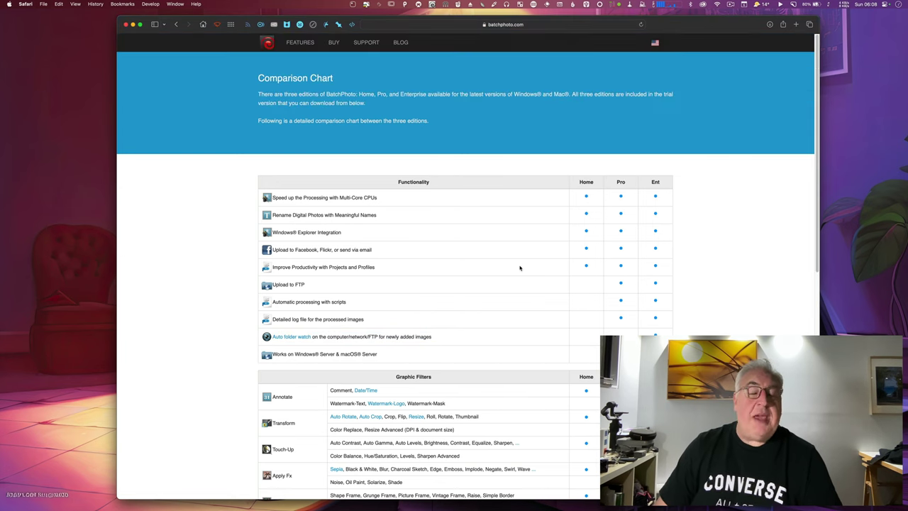